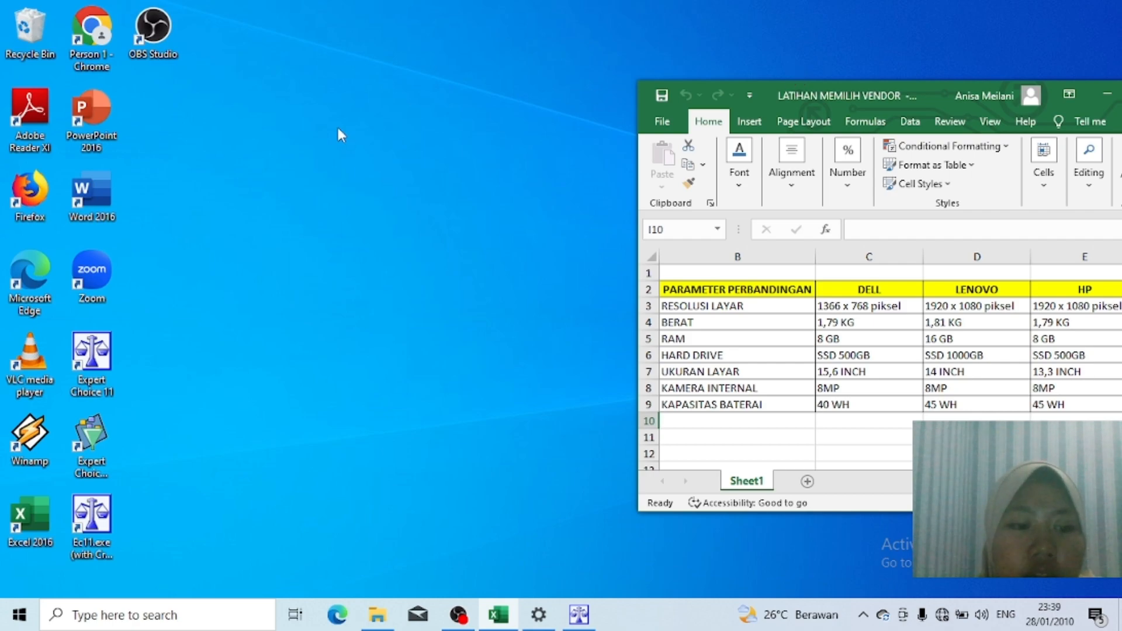
Launch Expert Choice and start a new model using the Direct modeling method
left_click(110, 539)
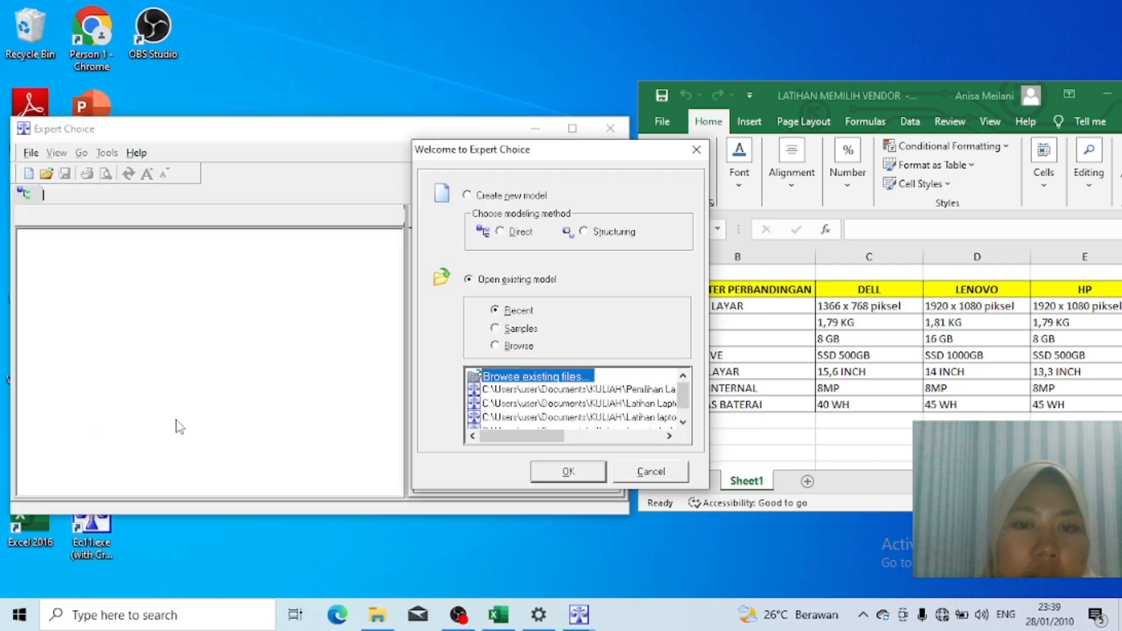
left_click(471, 197)
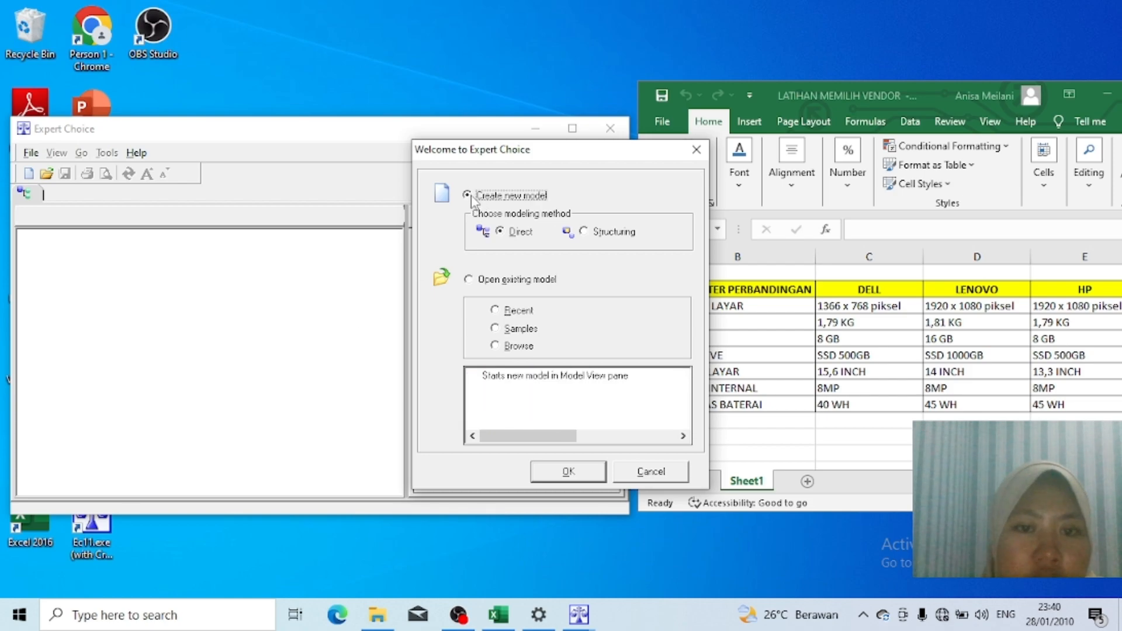
left_click(602, 481)
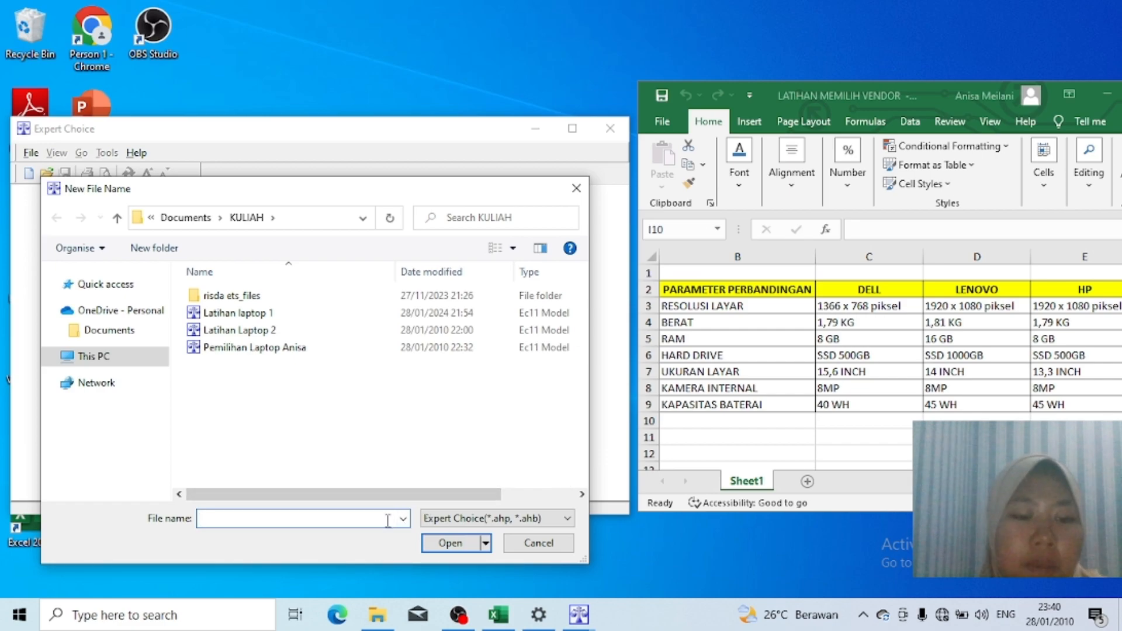
Create the model file in the KULIAH folder, named Pemilihan Laptop plus the owner's first name and BARU
type("PE")
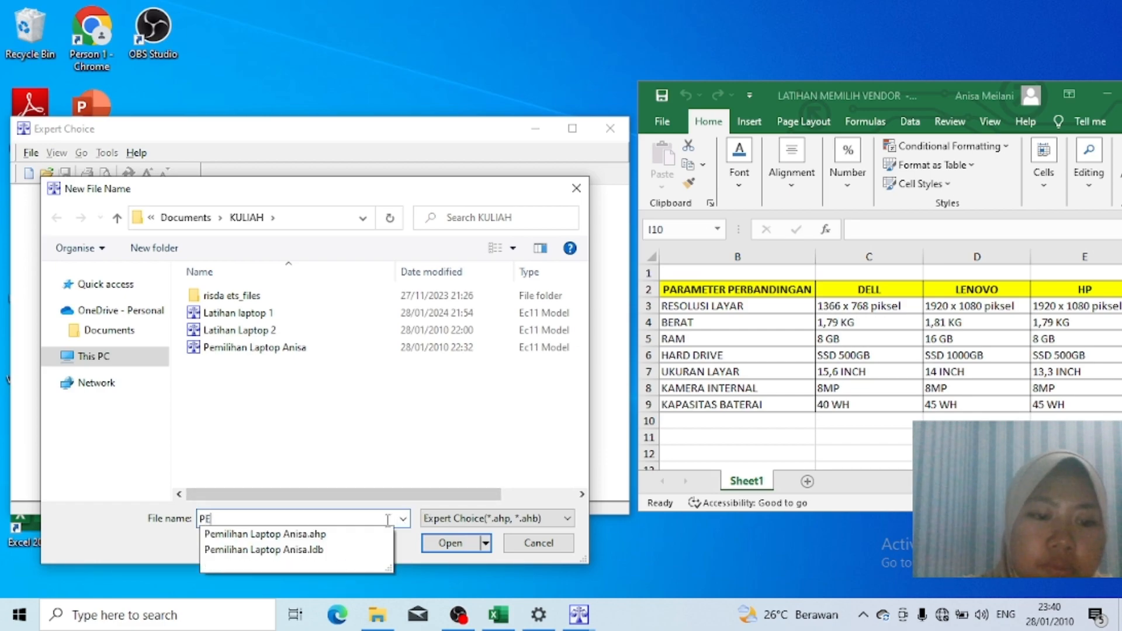
type("MILIHAN LAPTOP ANISA")
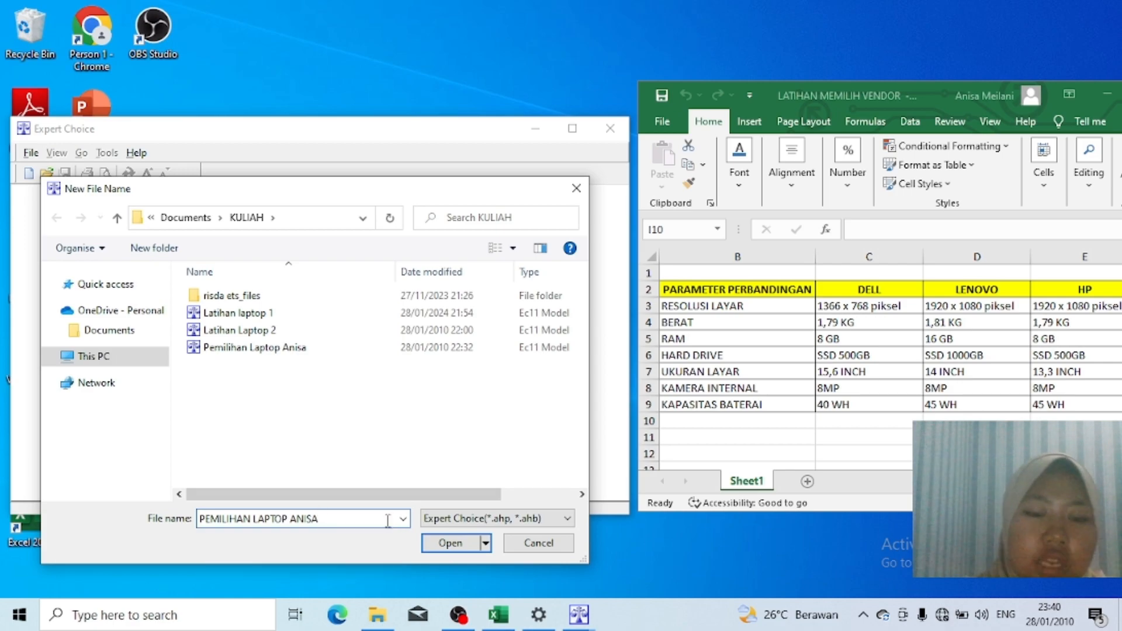
key("Return")
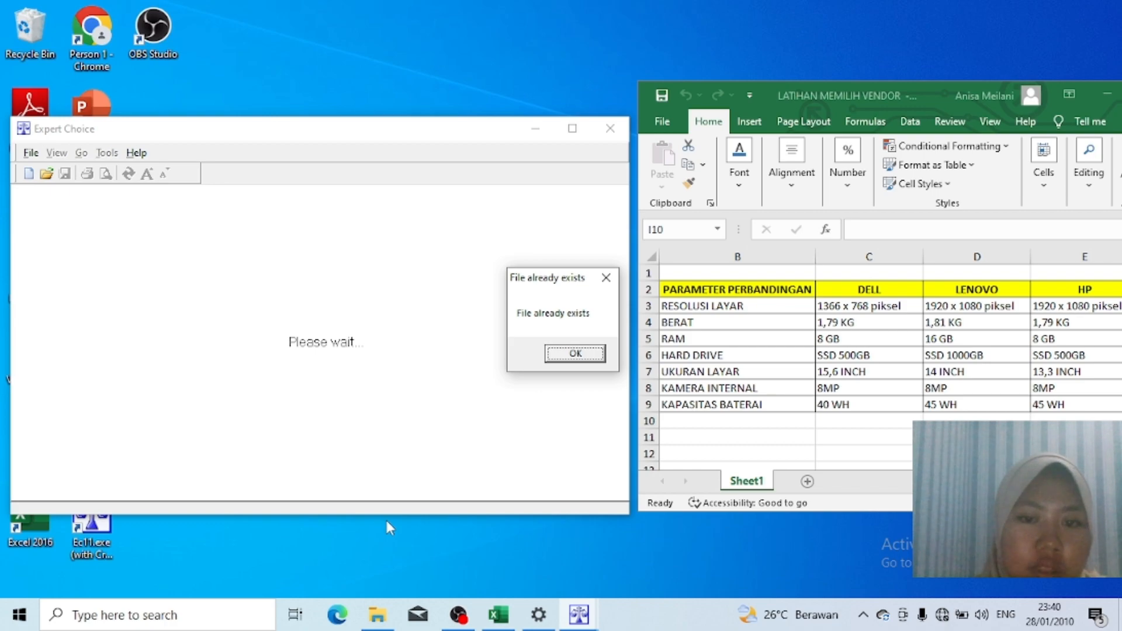
left_click(579, 354)
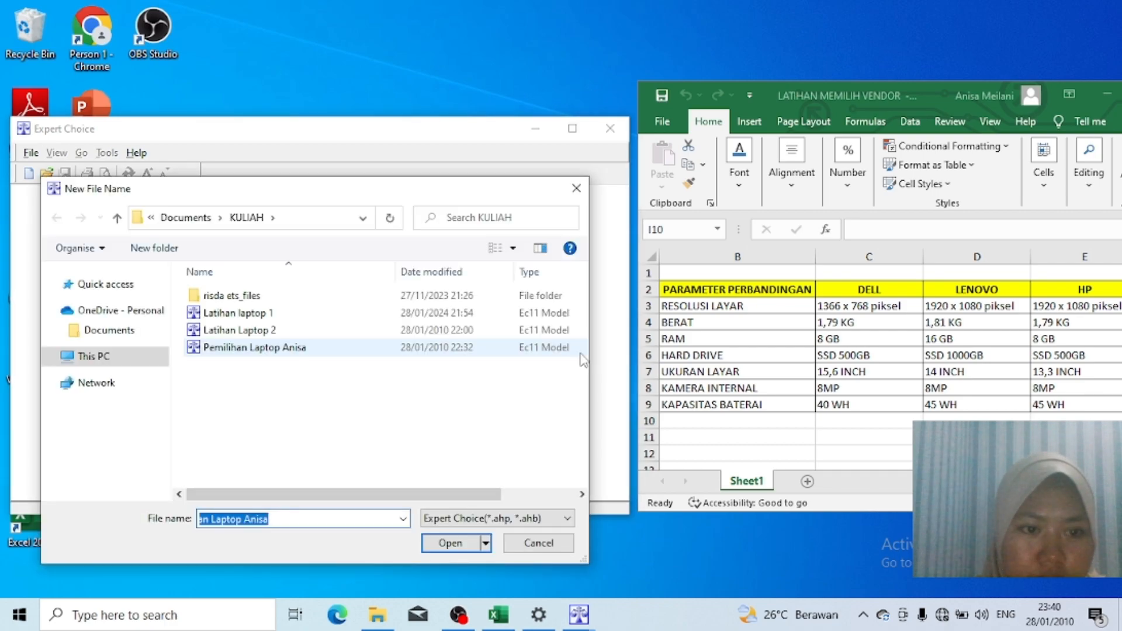
left_click(373, 516)
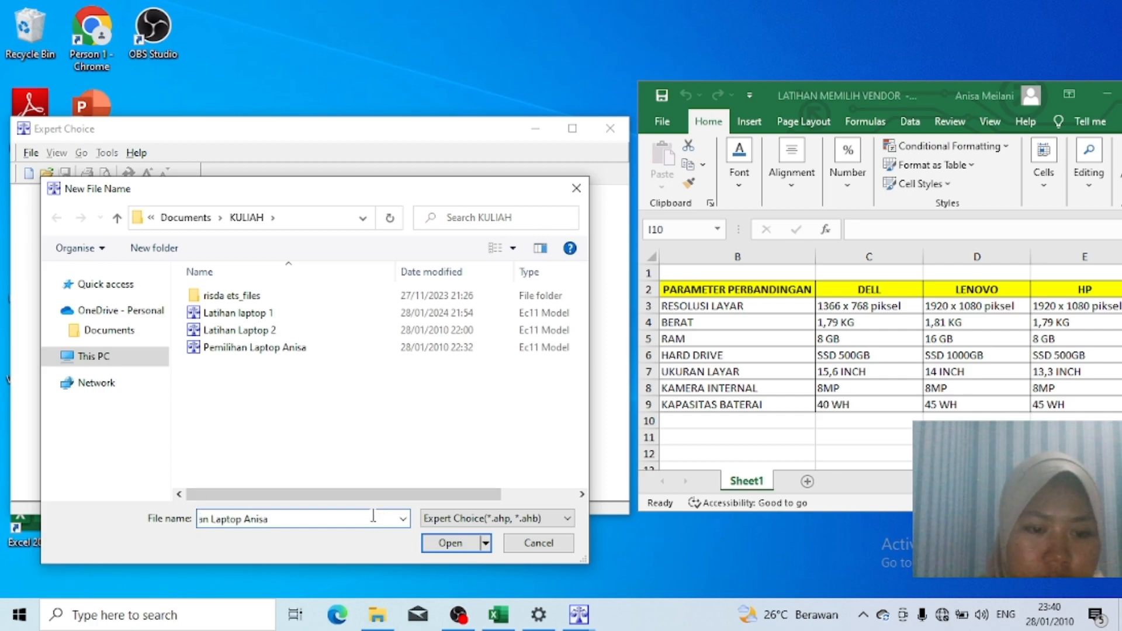
type("BARU")
key("Return")
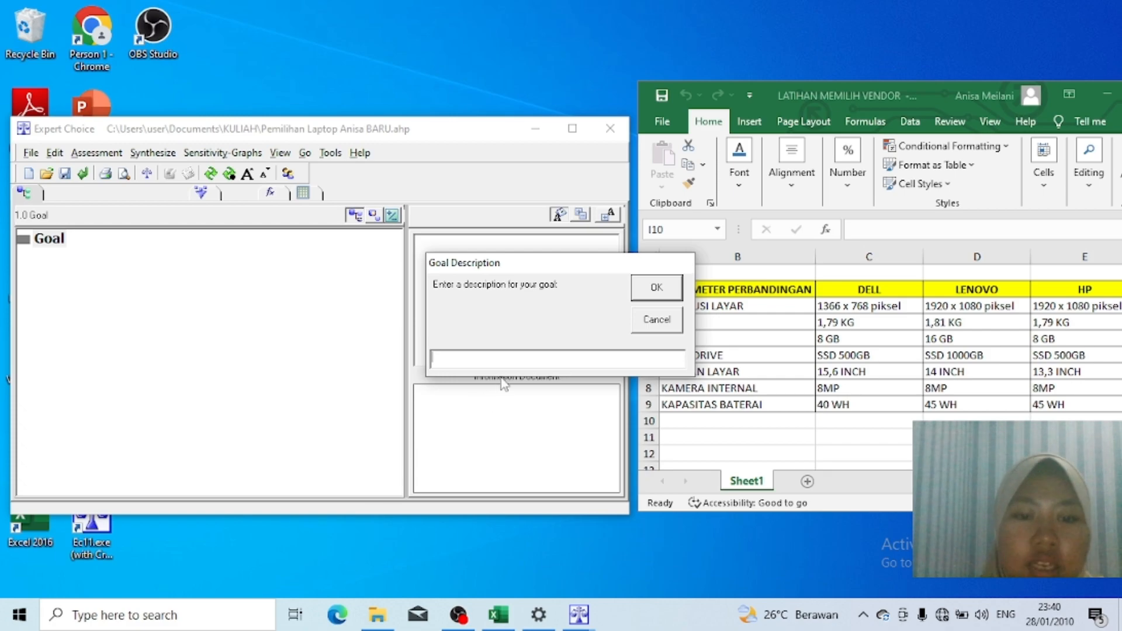
Enter MEMILIH LAPTOP as the goal description of the new model
type("m")
key("BackSpace")
type("MEM")
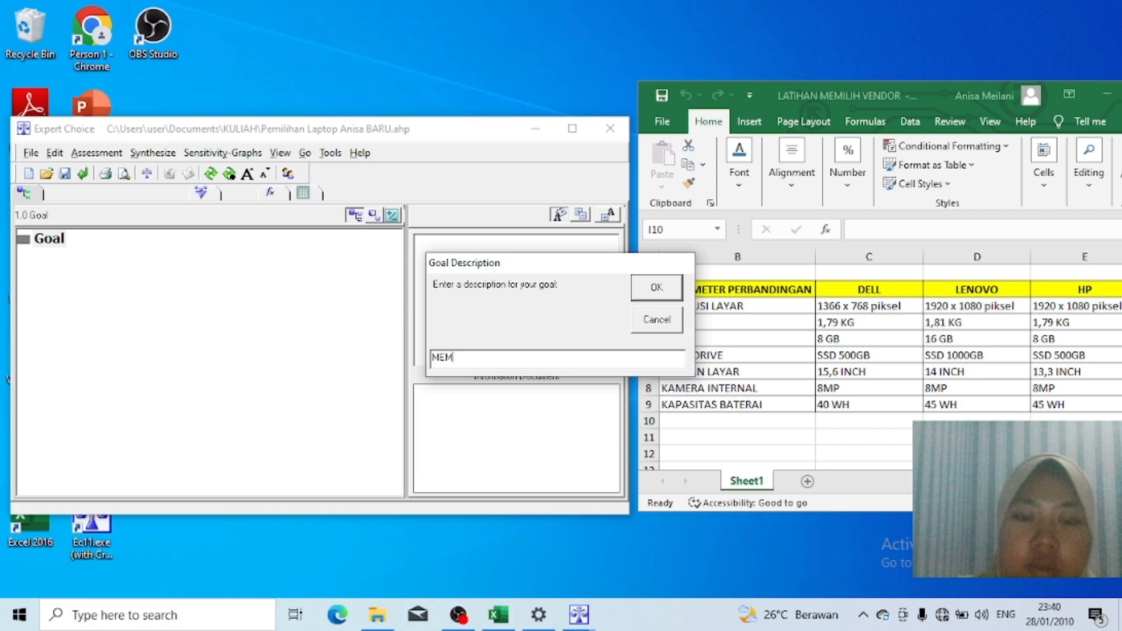
type("ILIH LAPTOP")
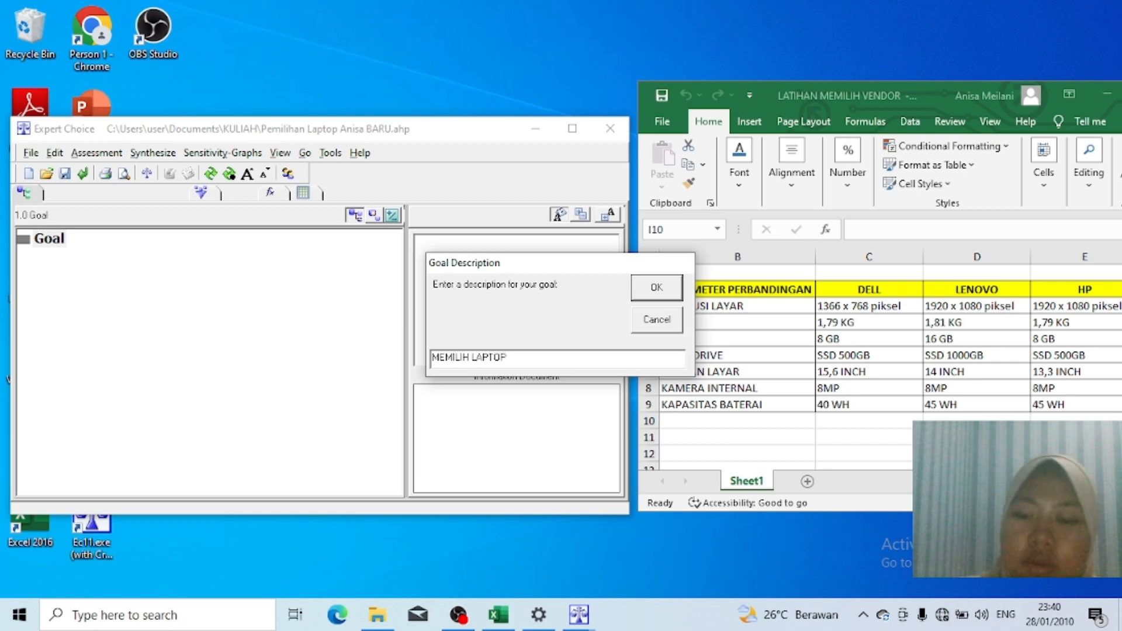
key("Return")
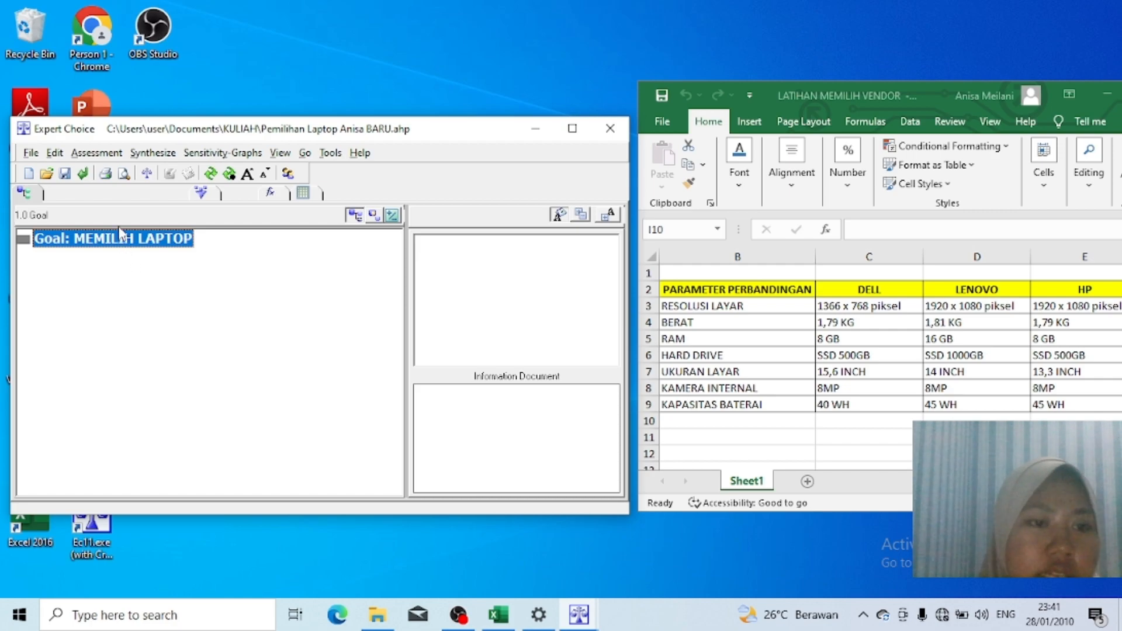
Insert a child node under the MEMILIH LAPTOP goal and name it Resolusi Layar
right_click(122, 243)
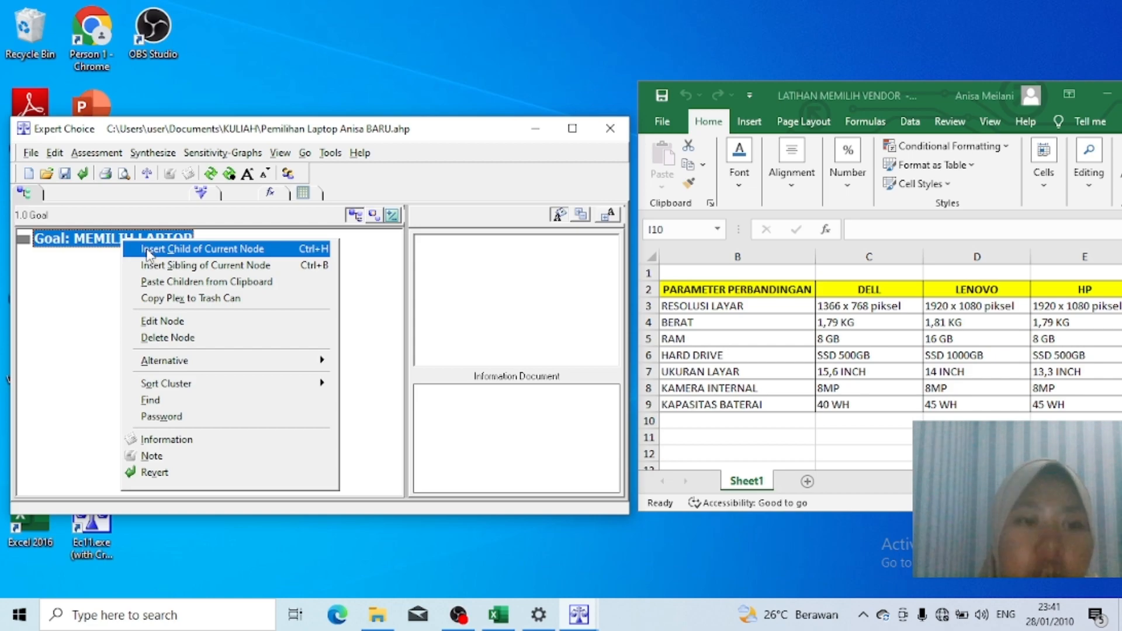
left_click(147, 250)
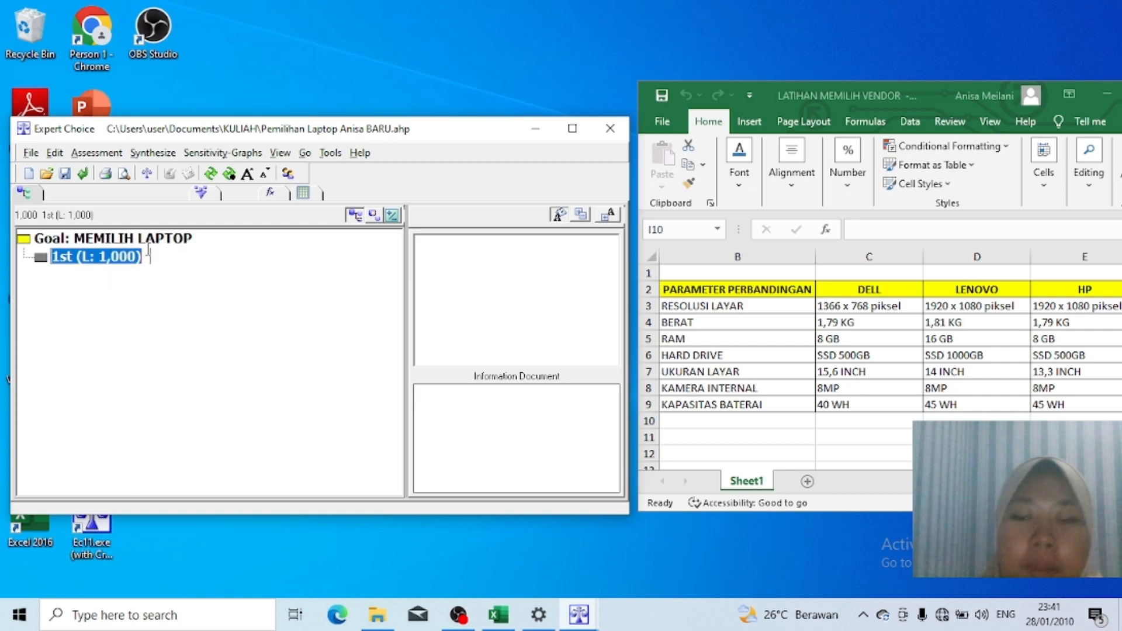
key("BackSpace")
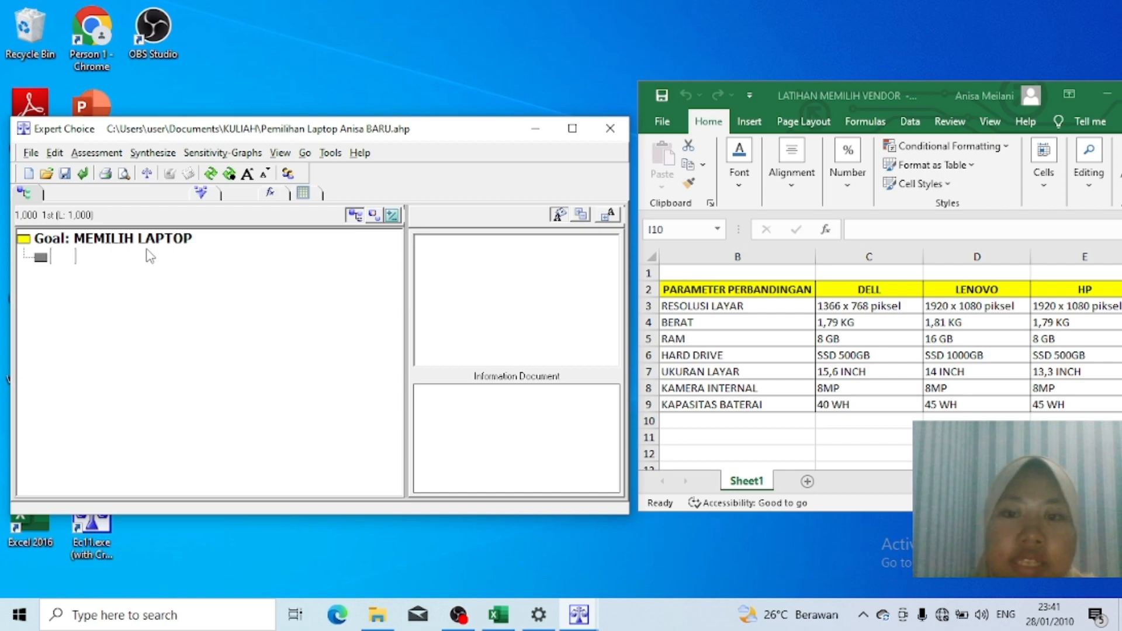
type("r")
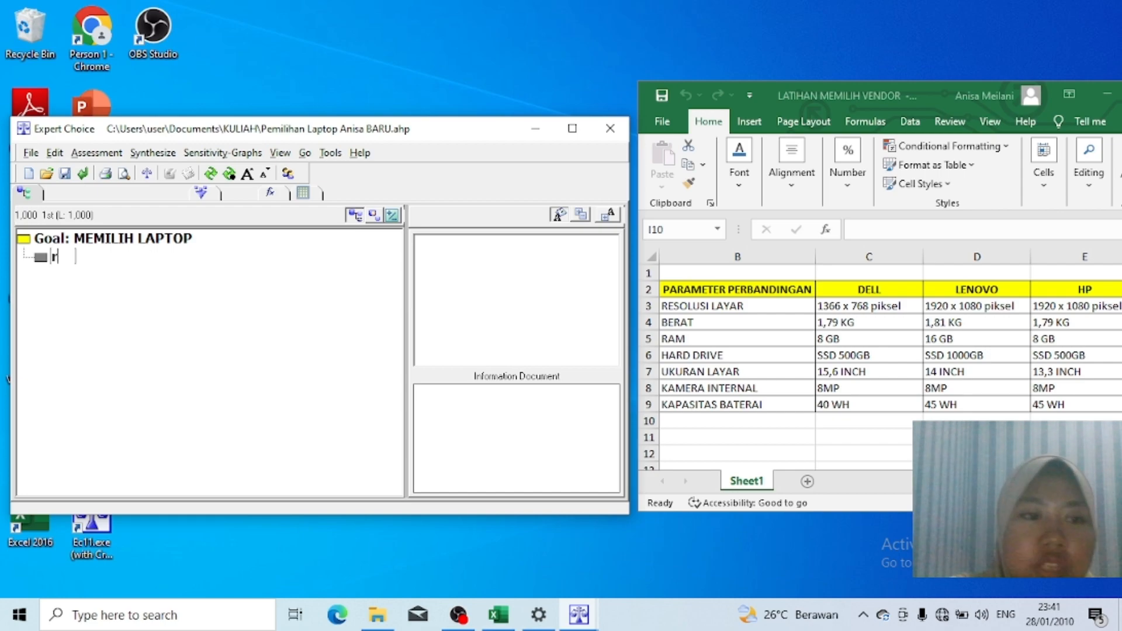
key("BackSpace")
type("RE")
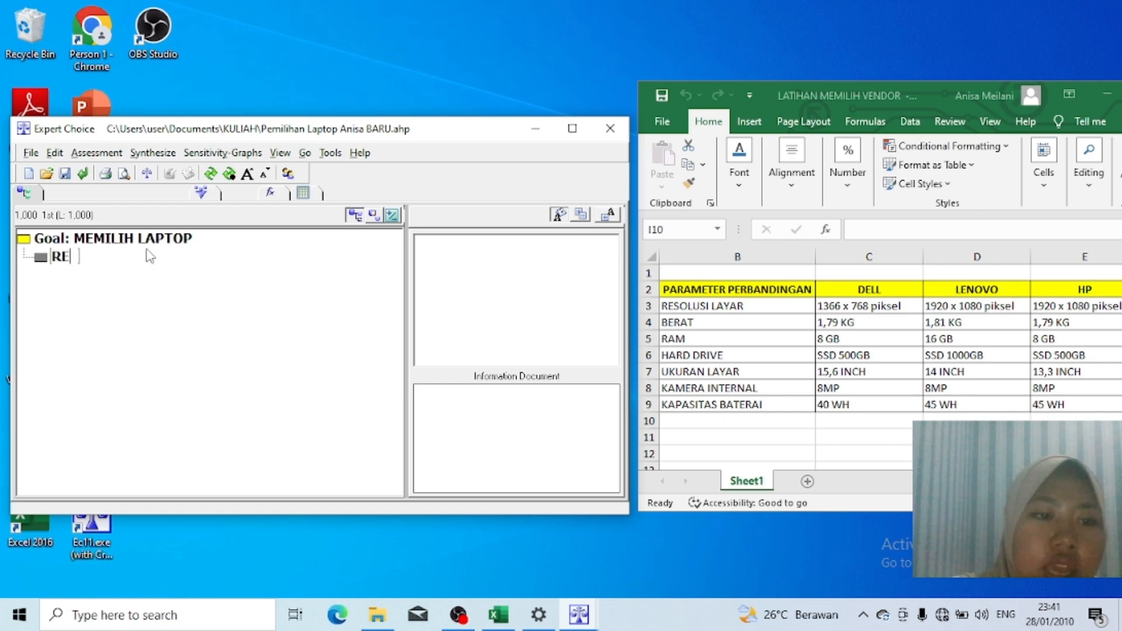
key("BackSpace")
type("esp")
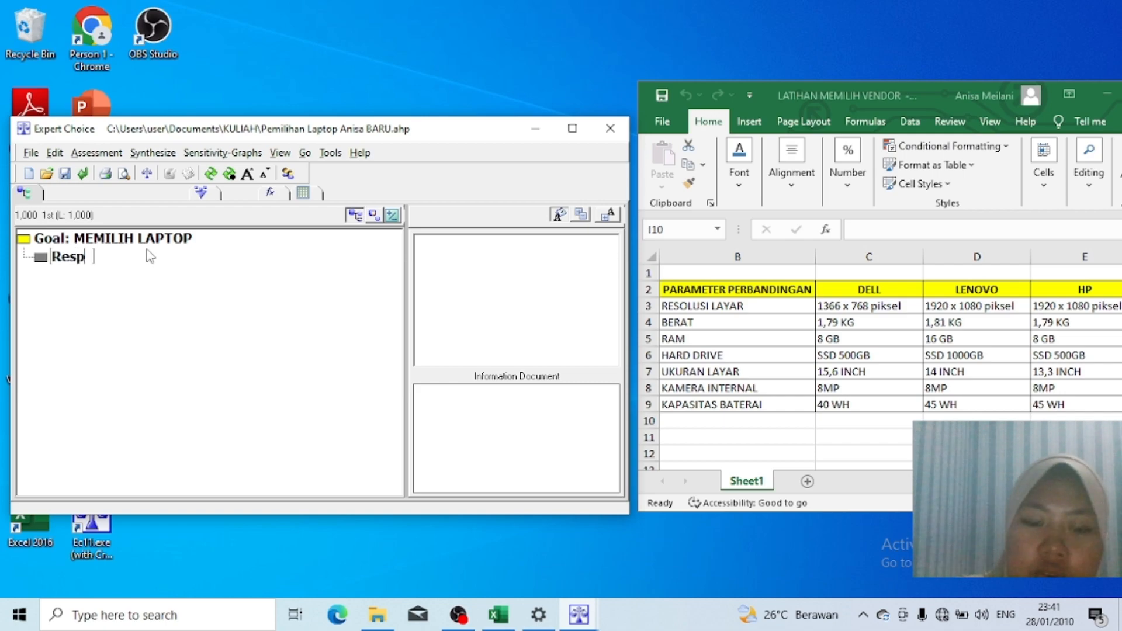
key("BackSpace")
type("olusi Layar")
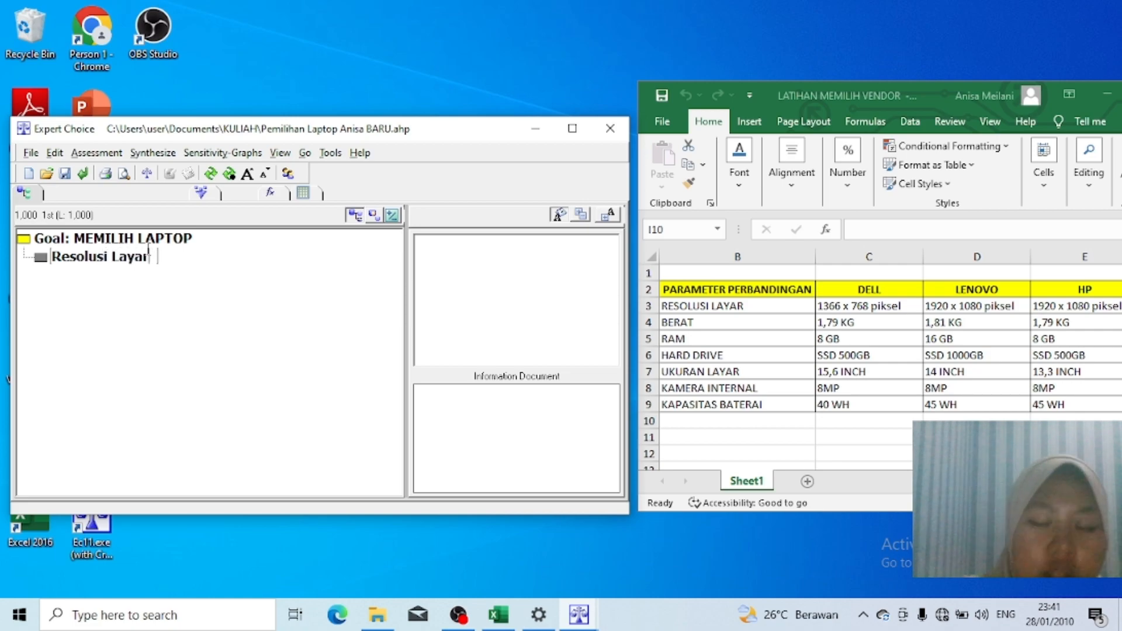
key("Return")
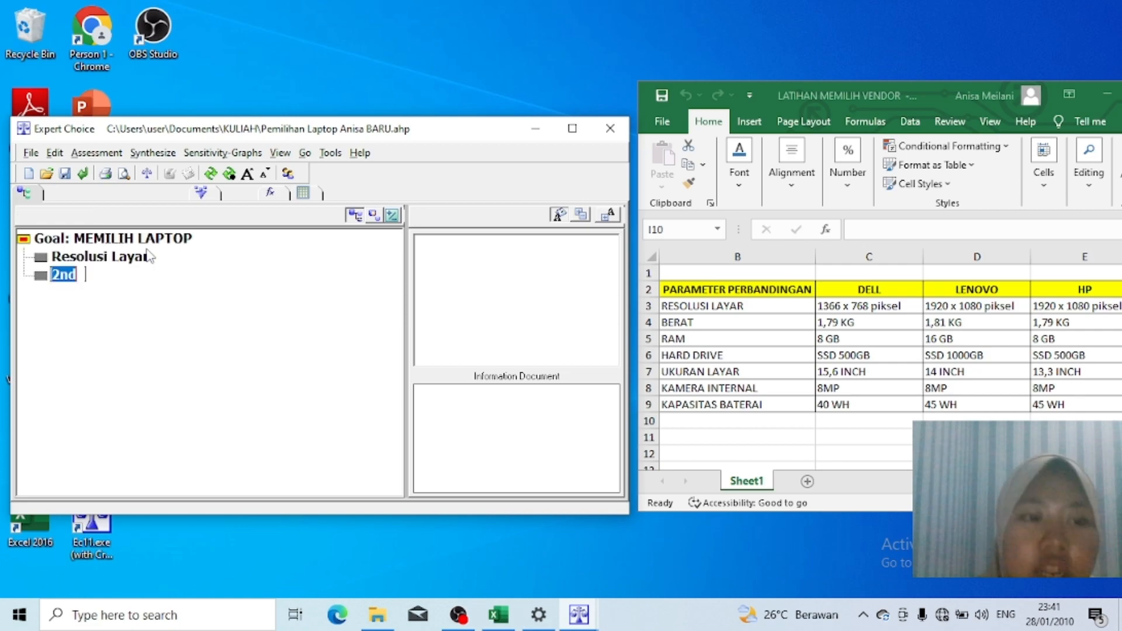
Add the criteria Berat, Ram and Hard Drive below Resolusi Layar in the goal hierarchy
type("Berat")
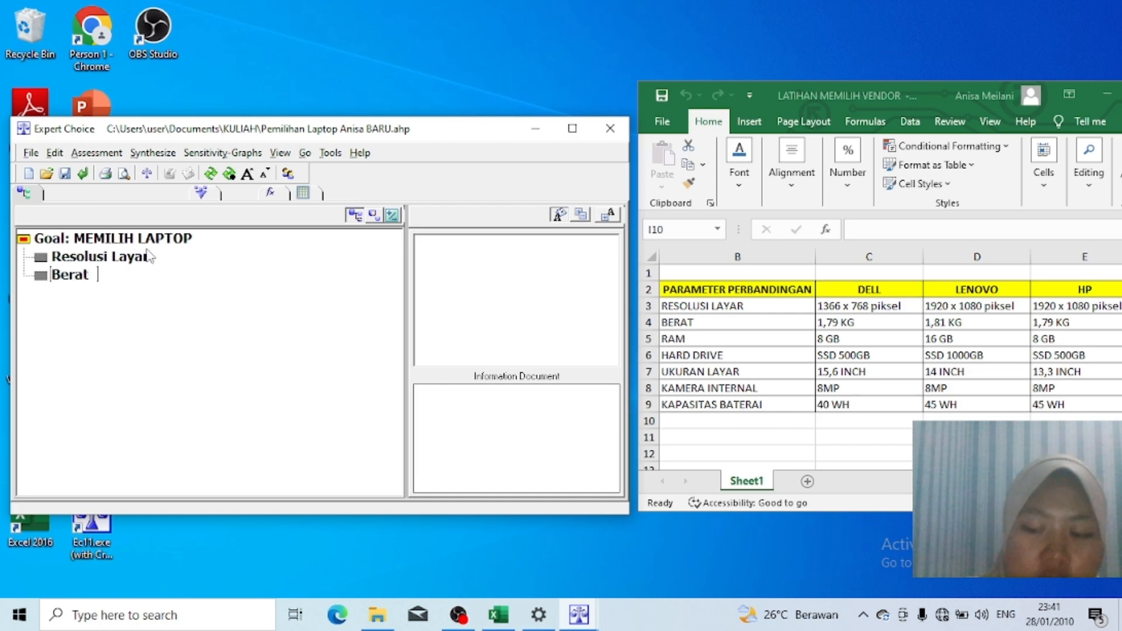
key("Return")
type("Ram")
key("Return")
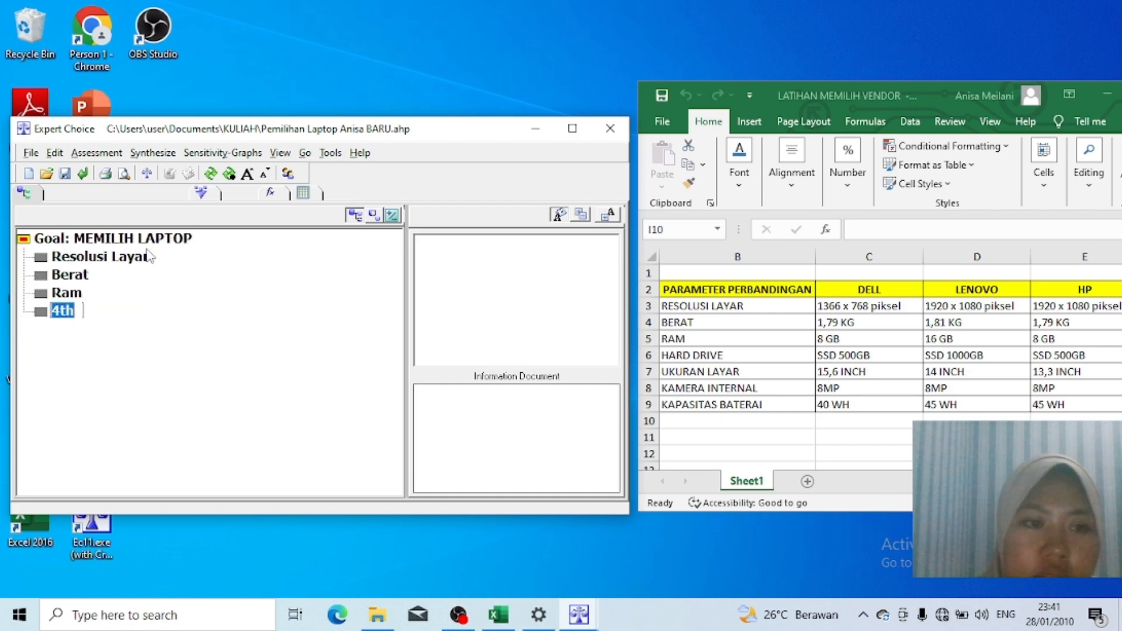
type("Har")
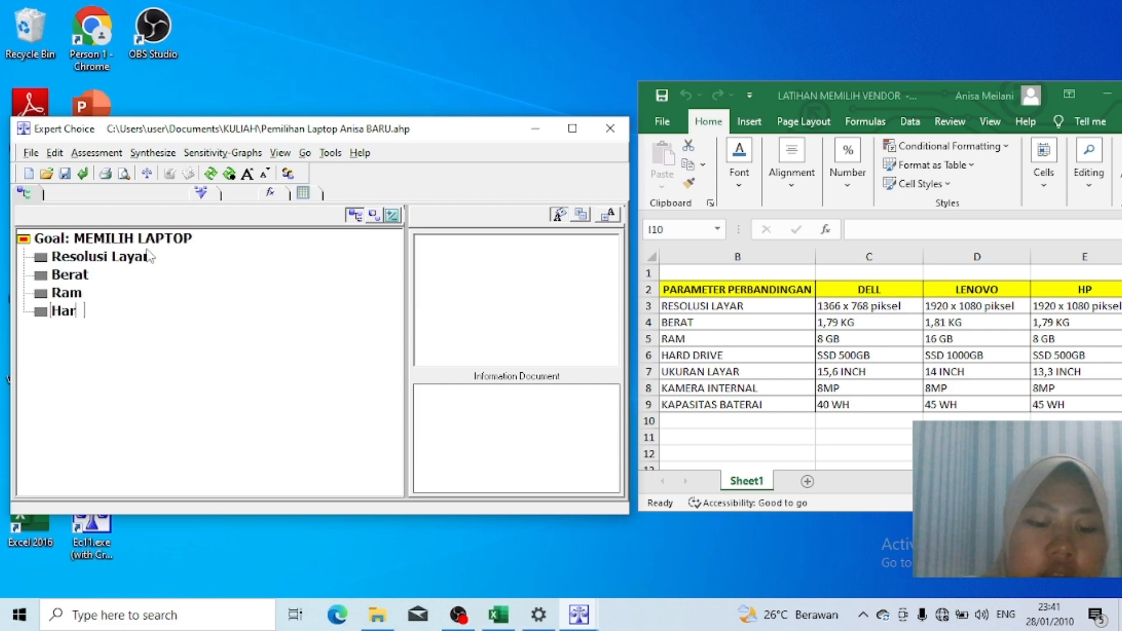
type("d Drive")
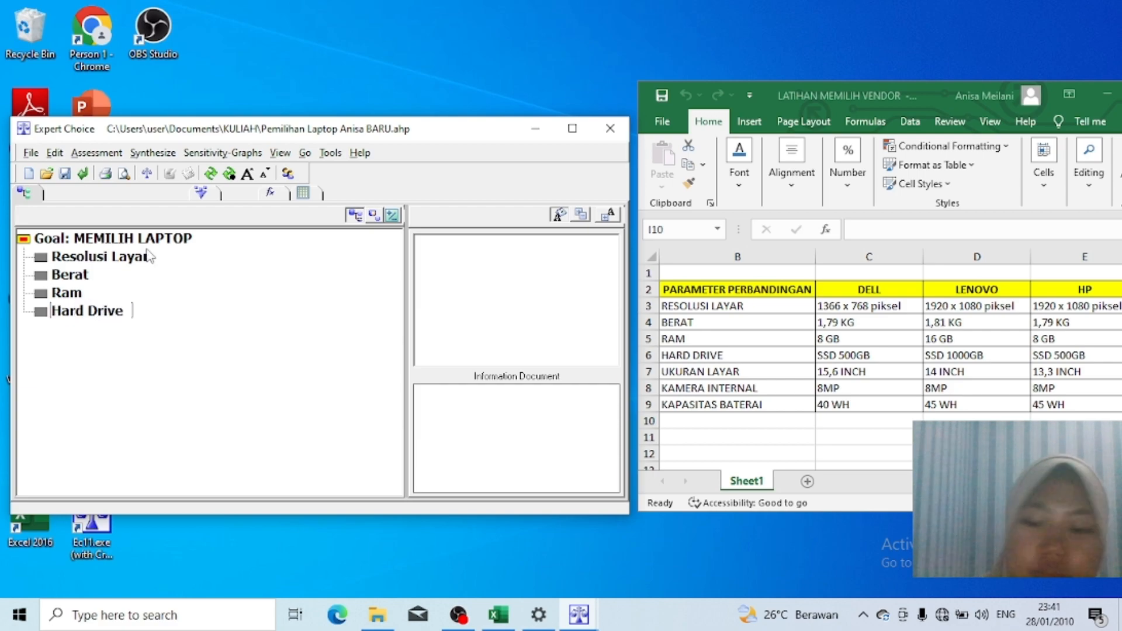
key("Return")
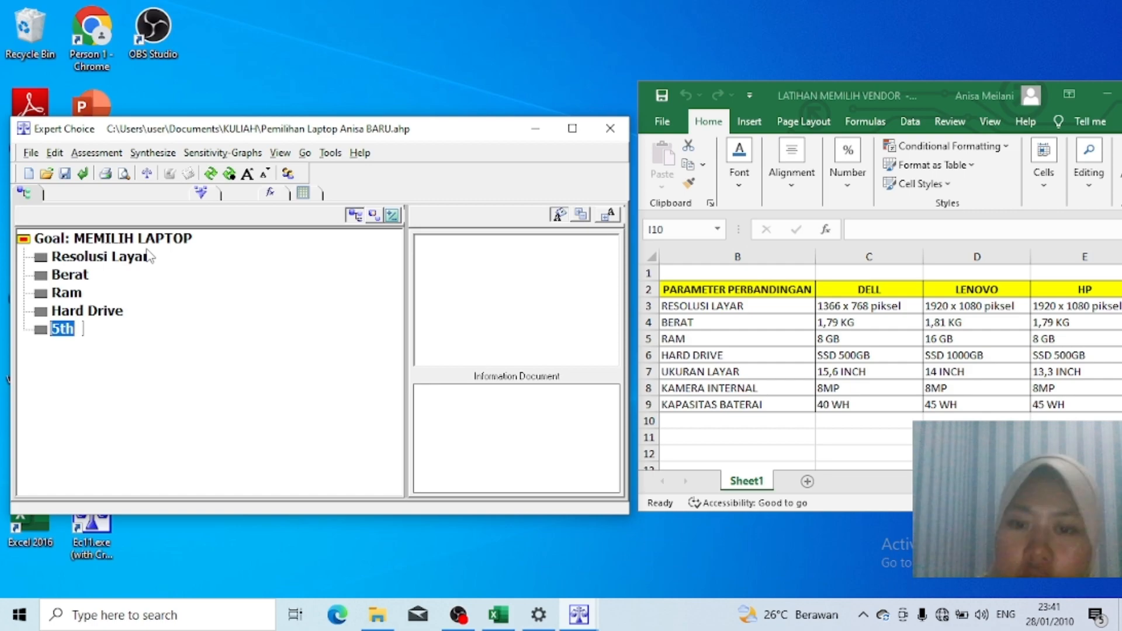
Add the criteria Ukuran Layar and Kamera Internal under the goal, and try to add Kapasitas Baterai
type("Uku")
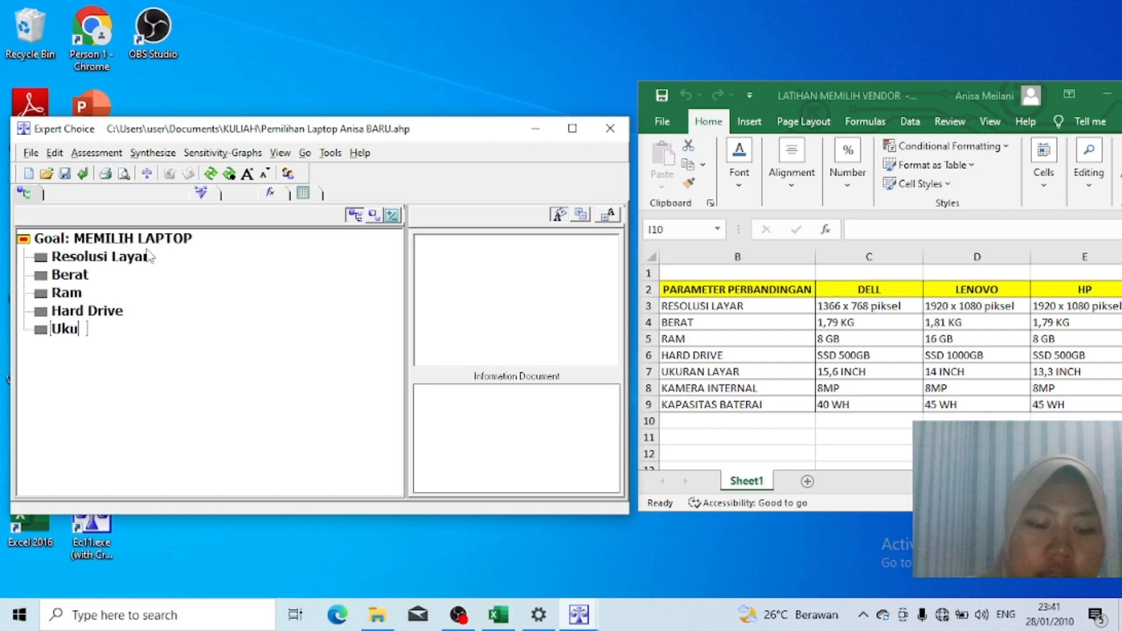
type("ran Layar")
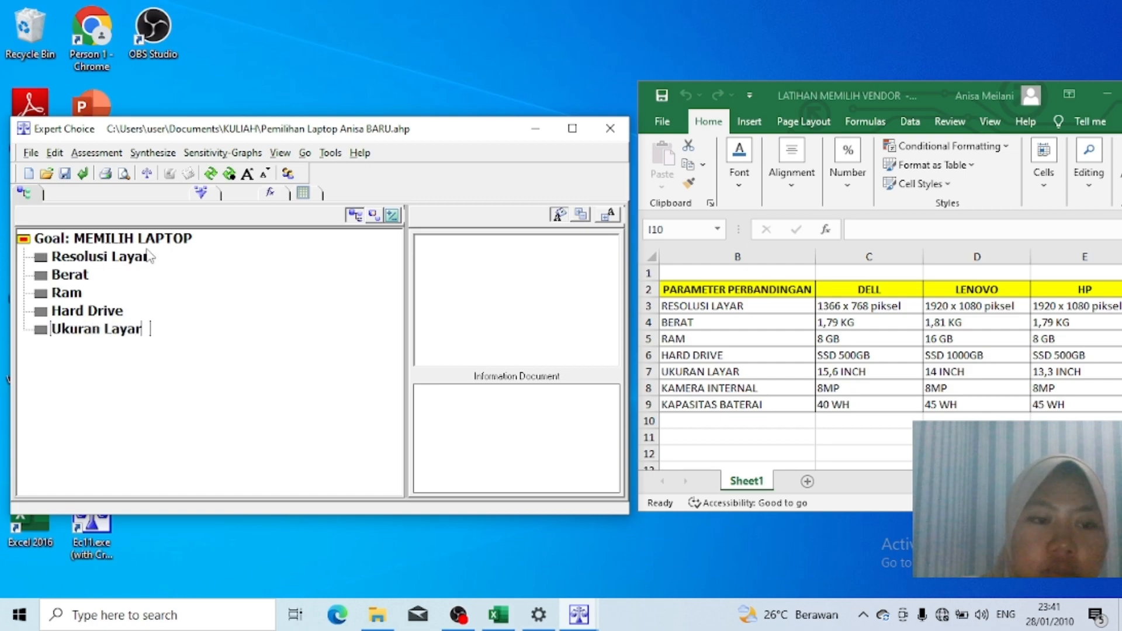
key("Return")
type("Kamera ")
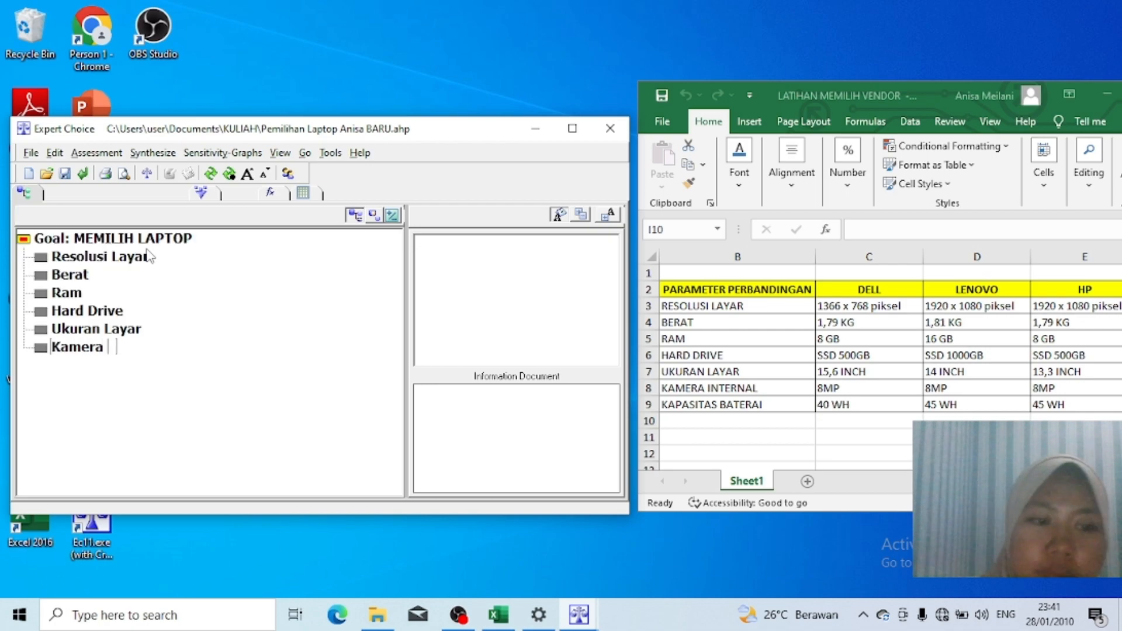
type("Internal")
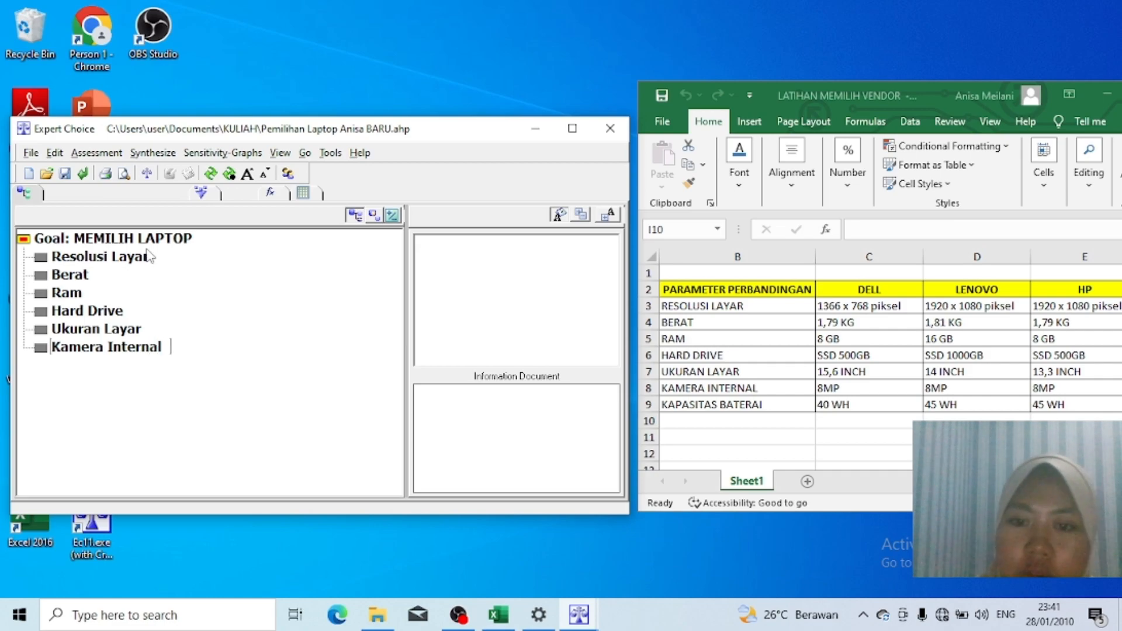
key("Return")
type("Kapasitas Baterai")
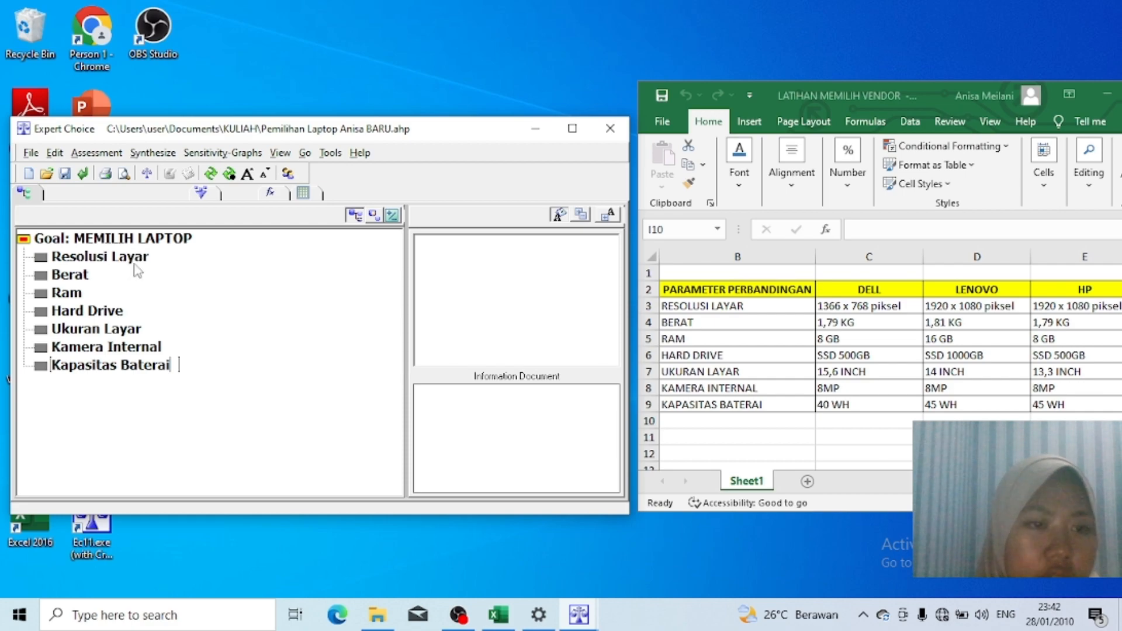
Start the numerical pairwise comparison for the goal, rating Berat 3 and Ram 2 over Resolusi Layar
left_click(120, 240)
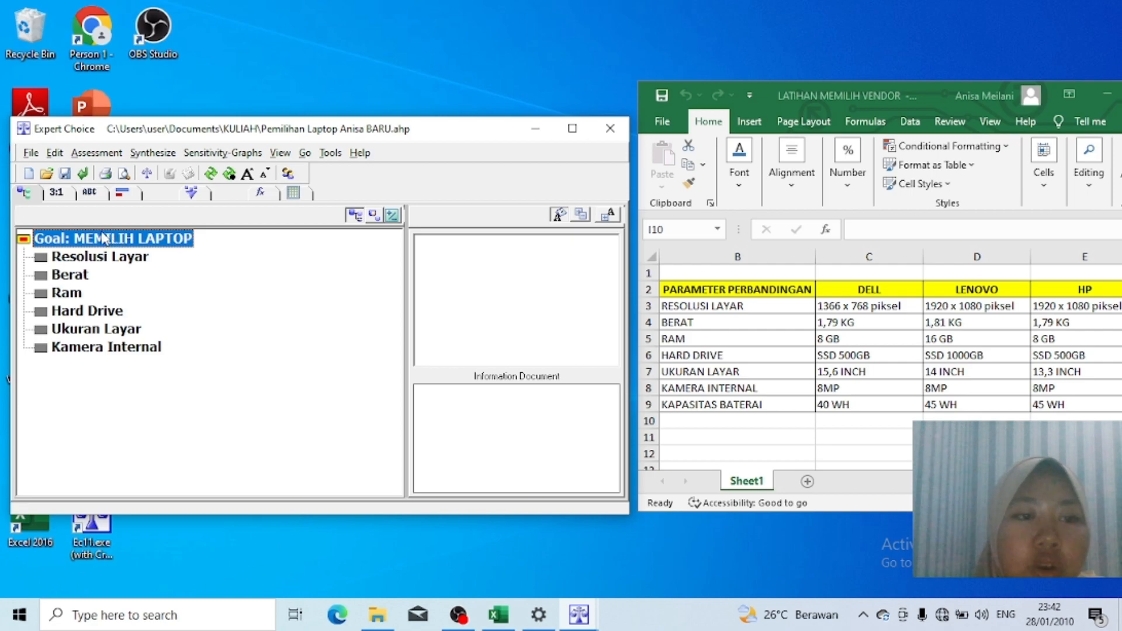
left_click(56, 193)
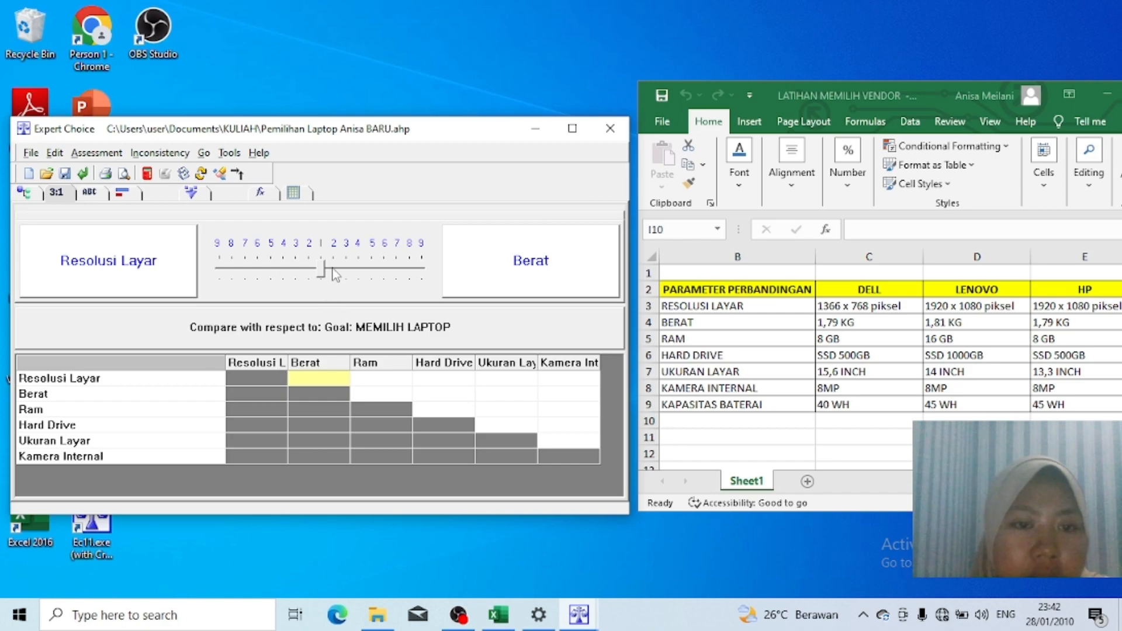
left_click(347, 273)
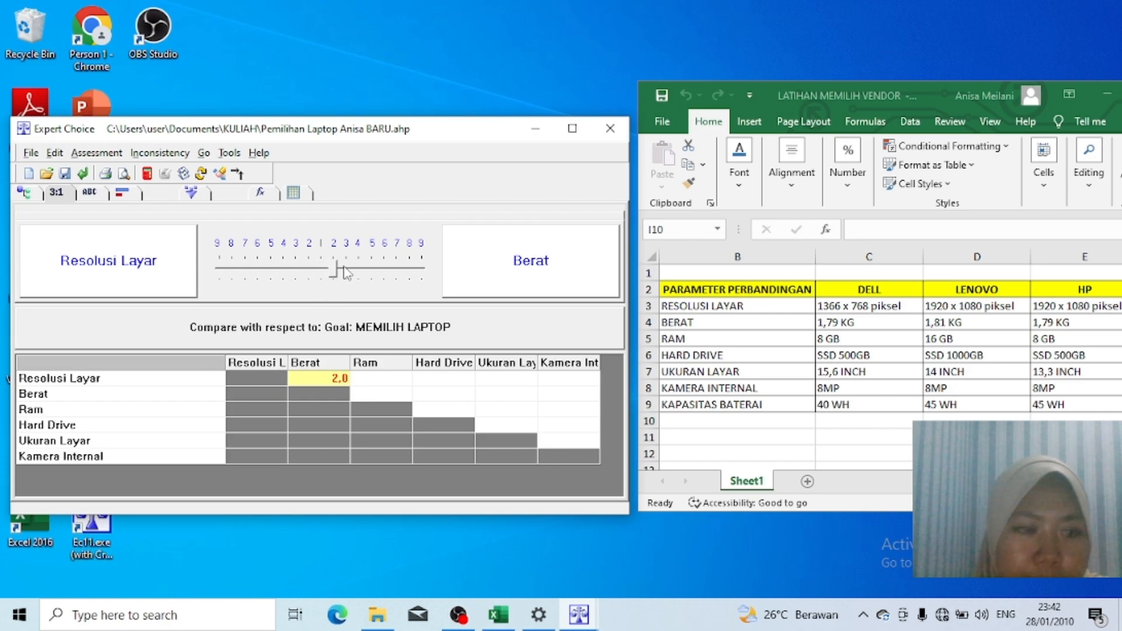
left_click(347, 273)
left_click(391, 378)
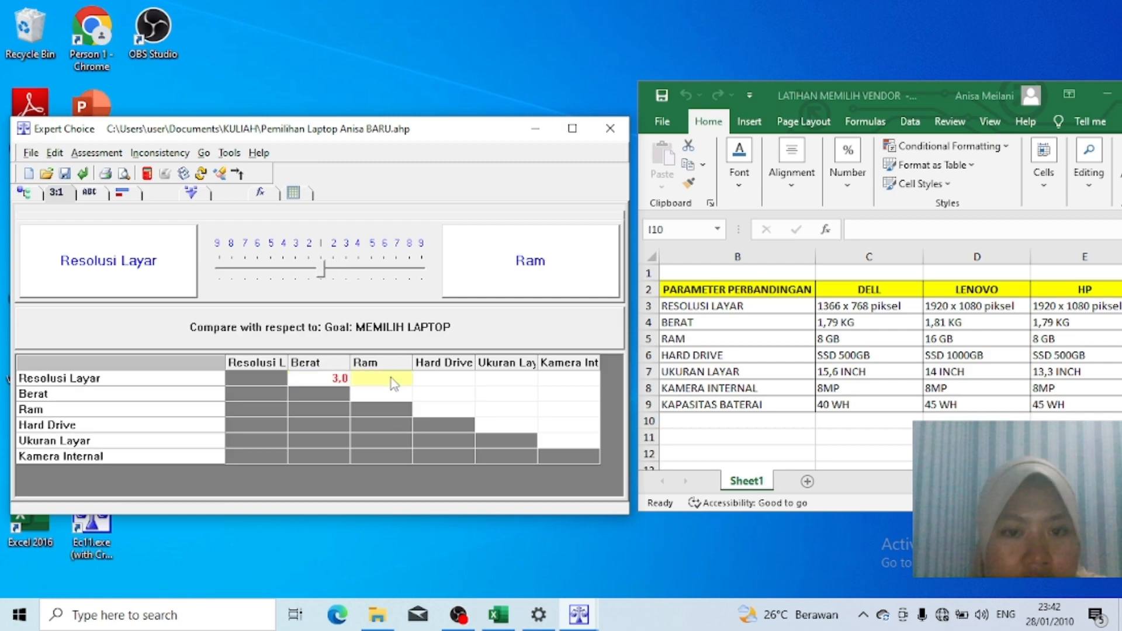
left_click(334, 269)
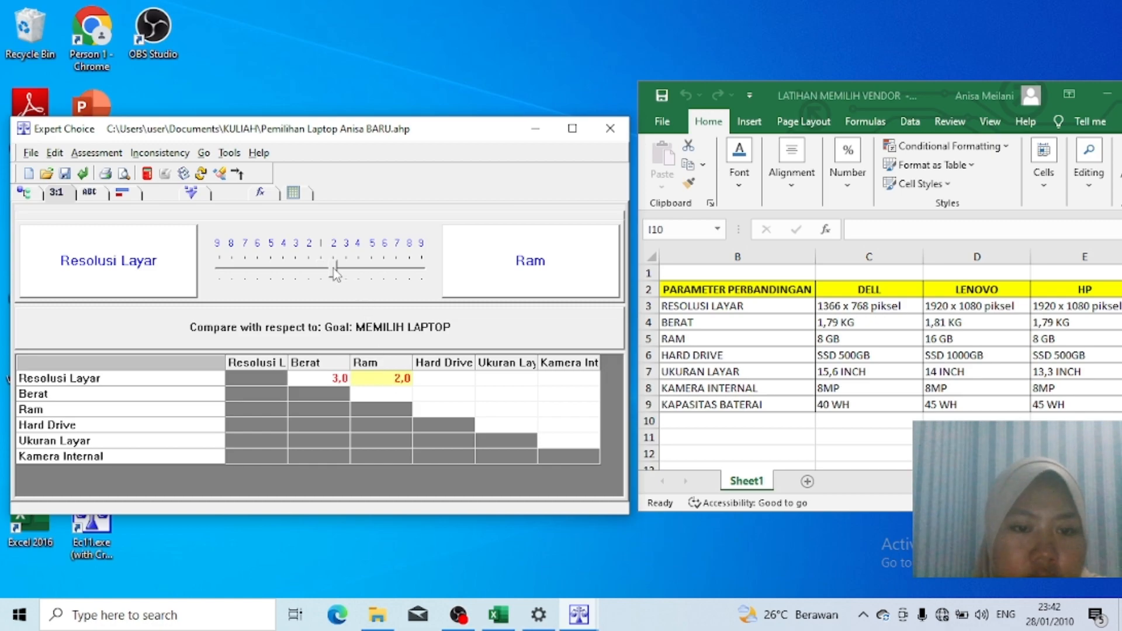
Rate Resolusi Layar 2 over Hard Drive, Ukuran Layar 3 over Resolusi Layar, and Resolusi Layar equal to Kamera Internal at 1
left_click(460, 381)
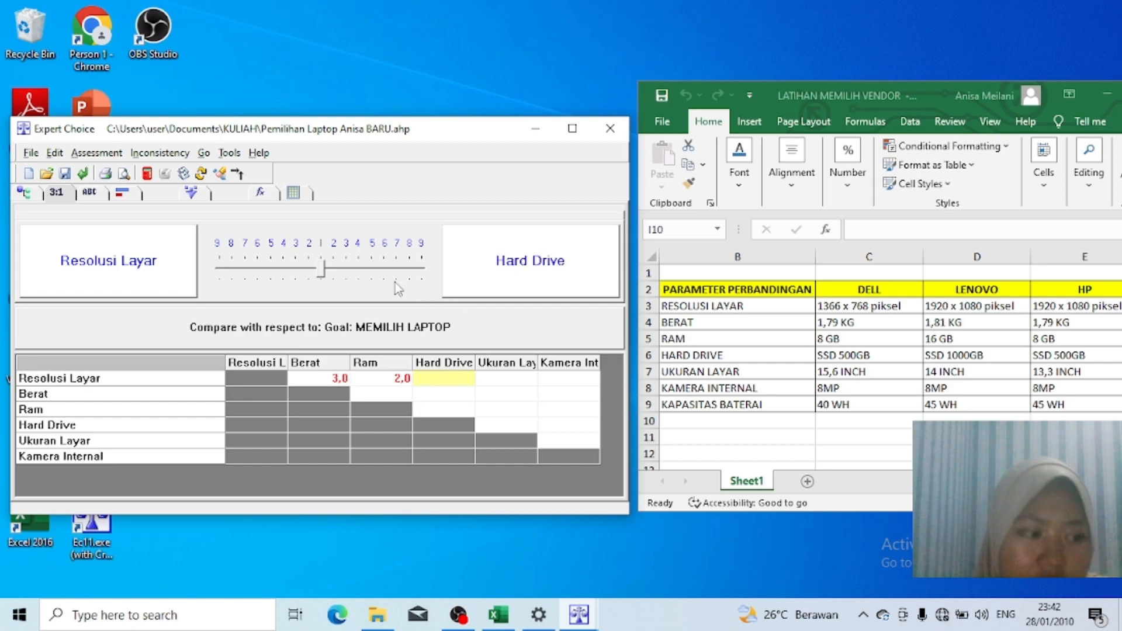
left_click(313, 276)
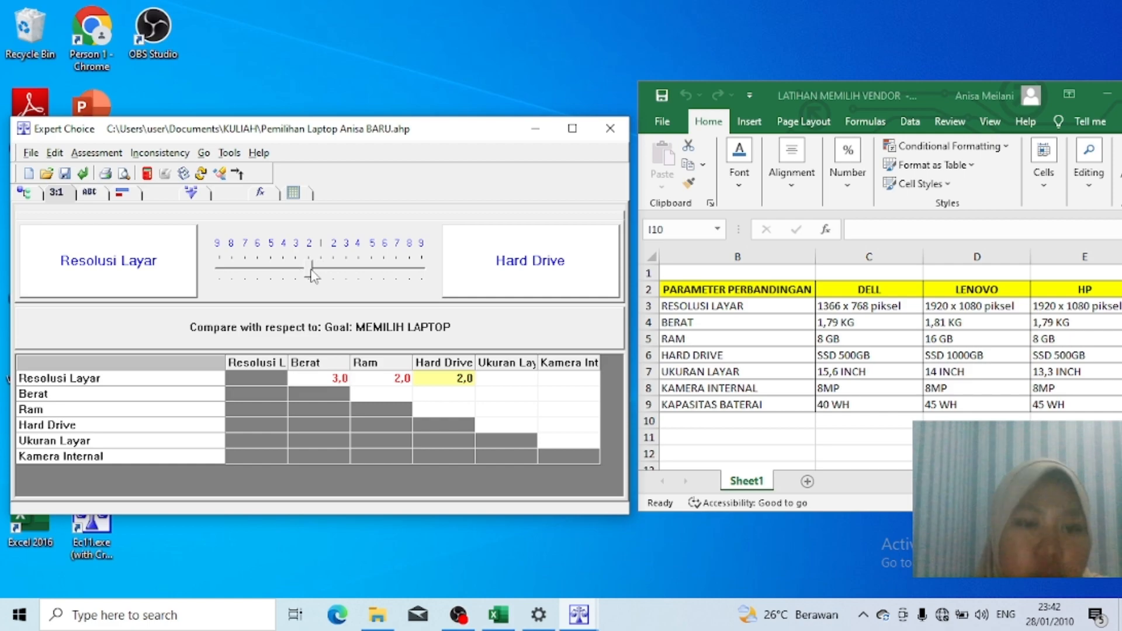
left_click(515, 380)
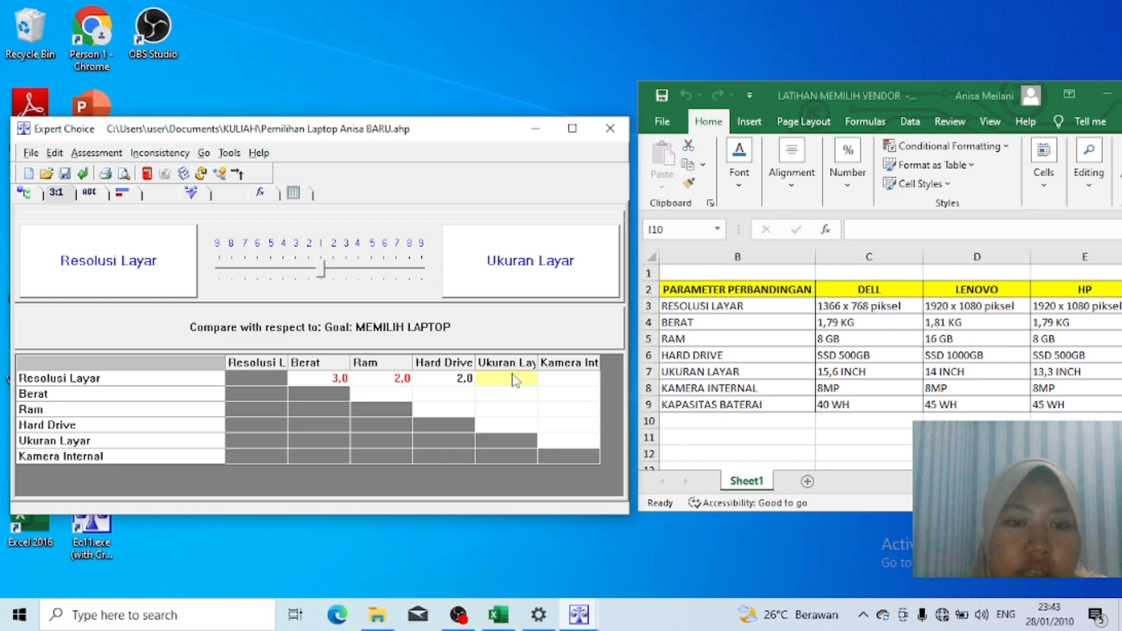
left_click(346, 270)
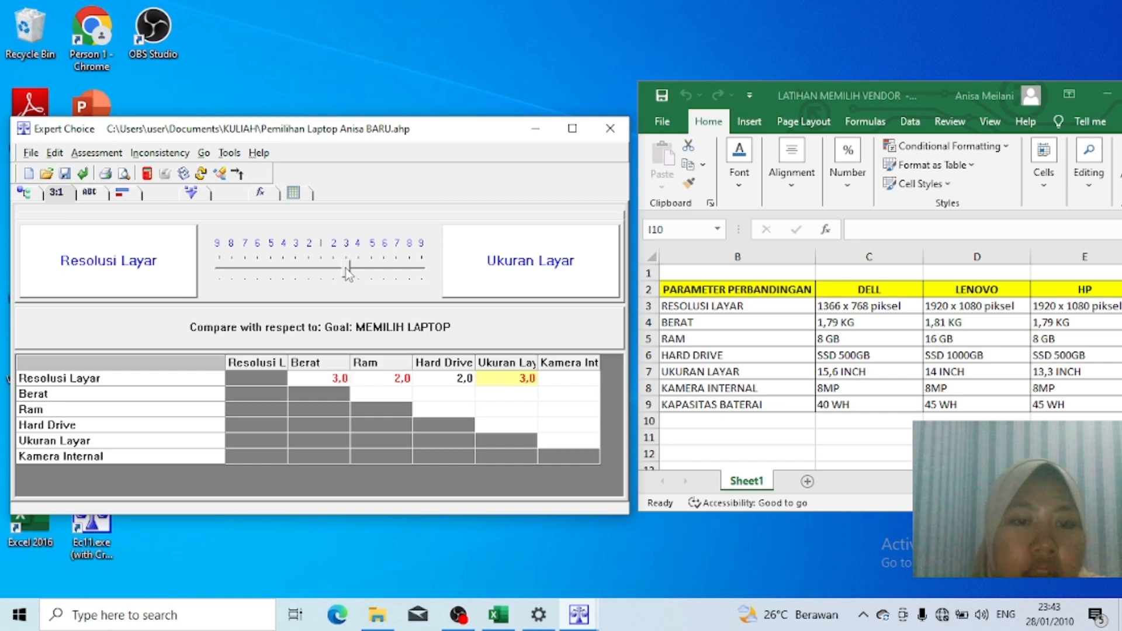
left_click(587, 383)
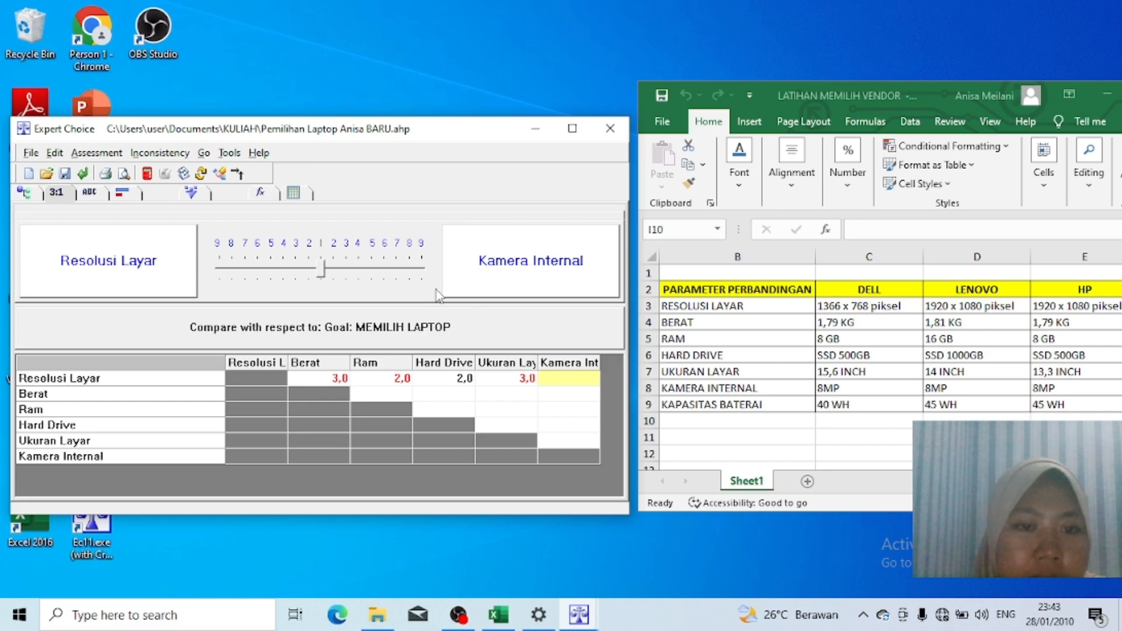
left_click(323, 275)
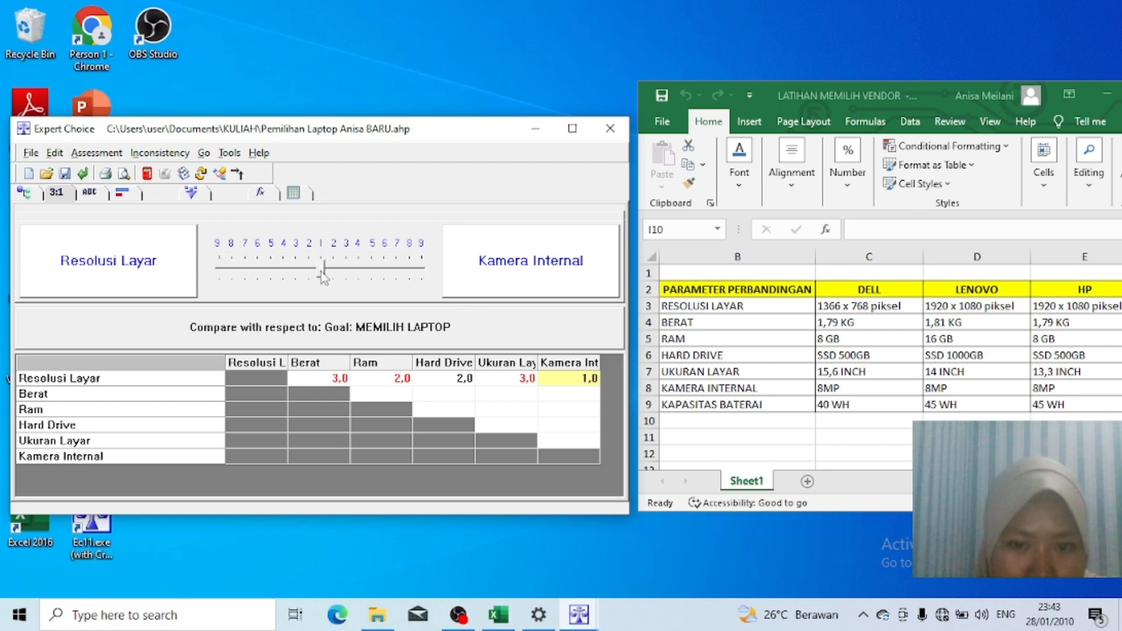
Compare Berat with the remaining criteria, rating Ram 2, Hard Drive 2, Ukuran Layar 3 and Kamera Internal 2 over Berat
left_click(386, 396)
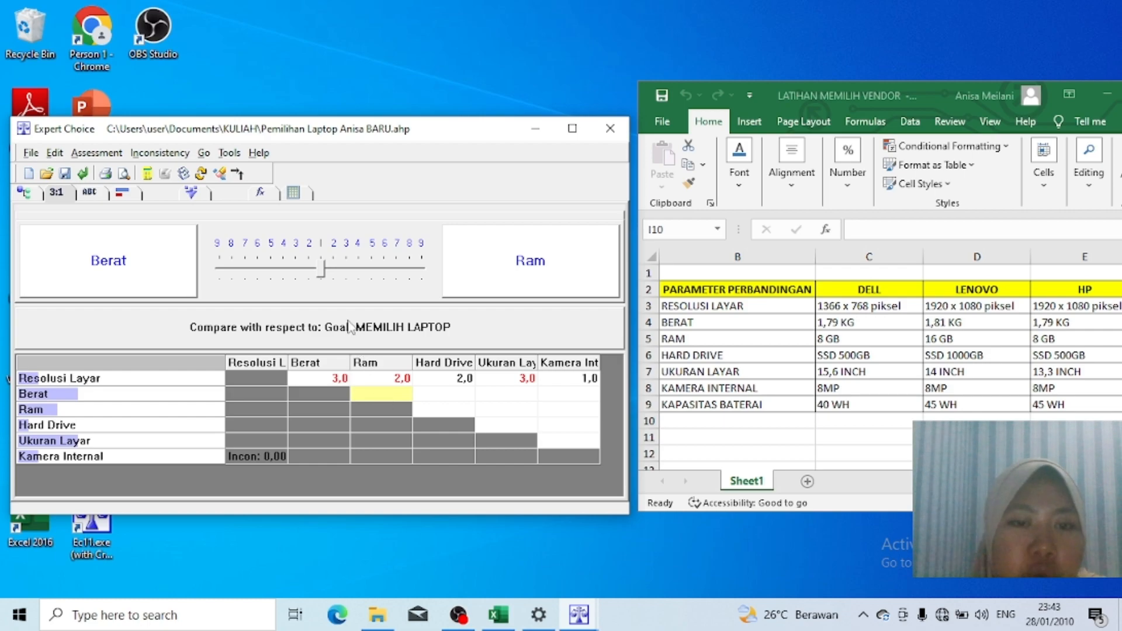
left_click(333, 270)
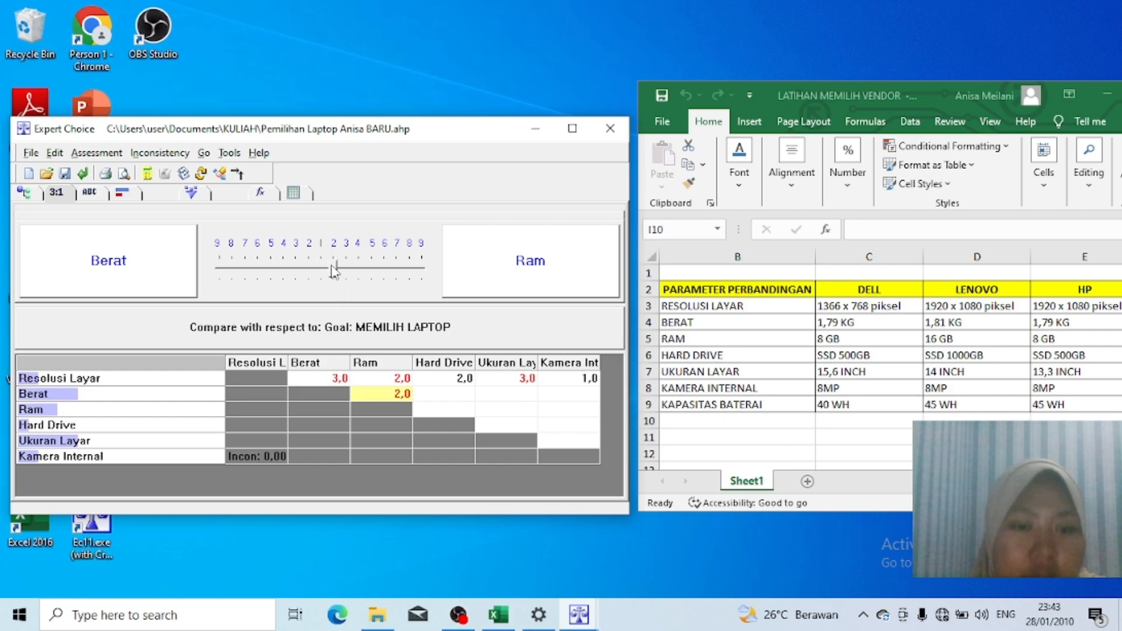
left_click(468, 397)
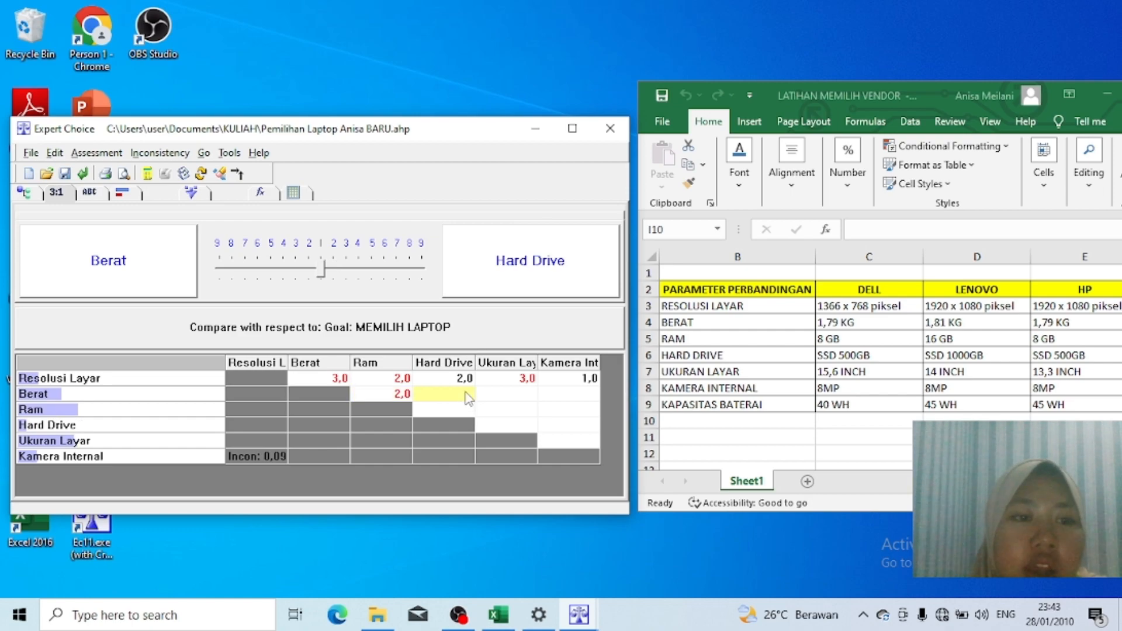
left_click(337, 270)
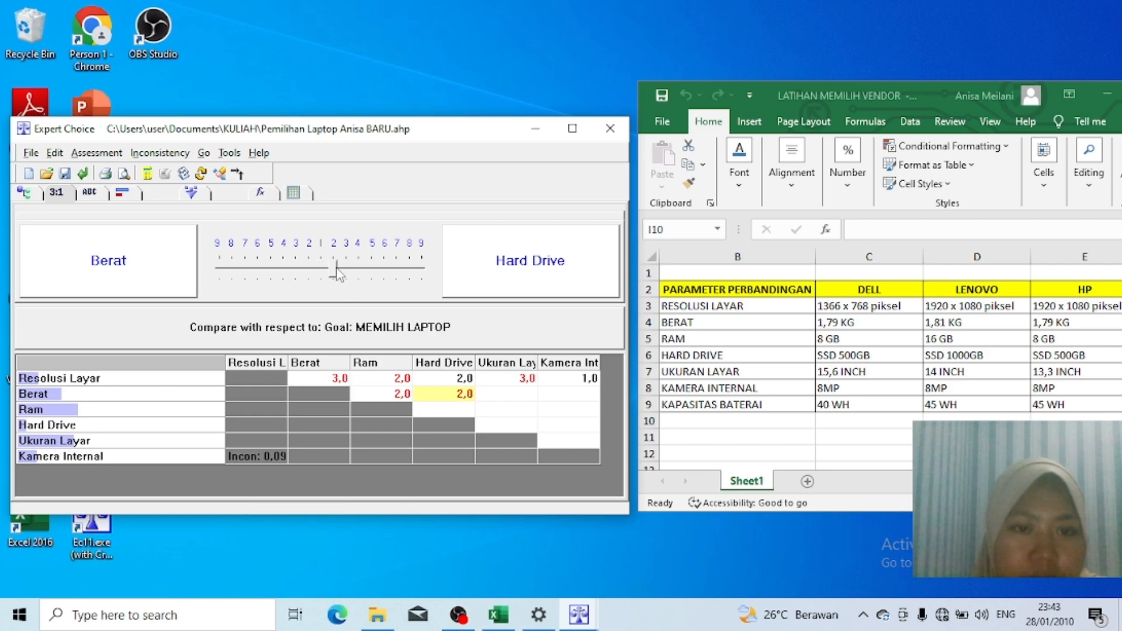
left_click(503, 397)
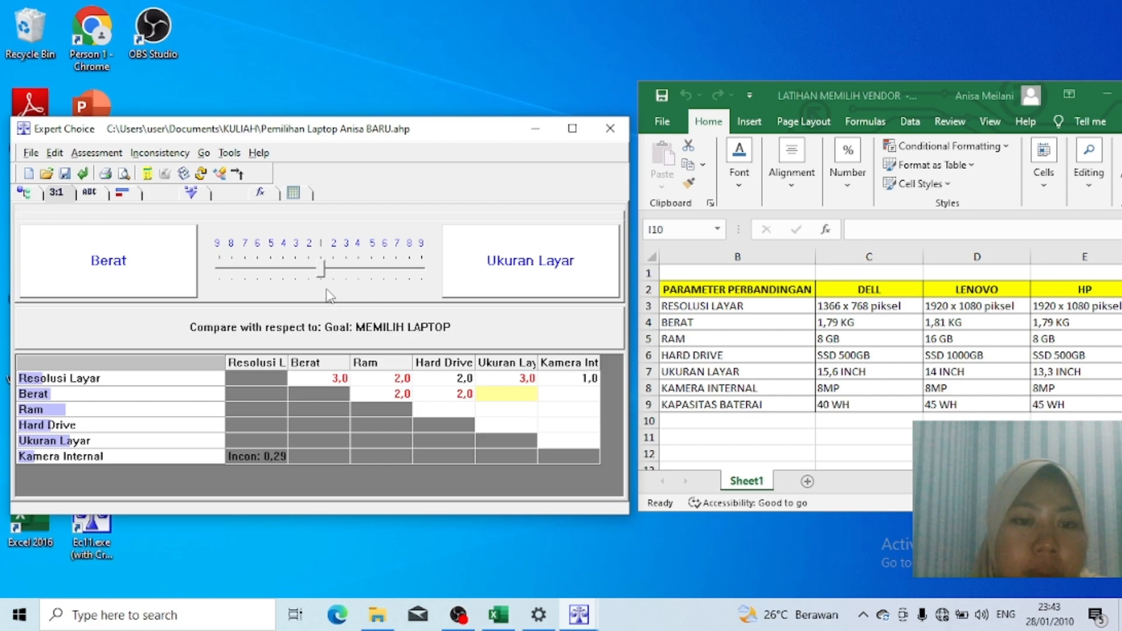
left_click(338, 270)
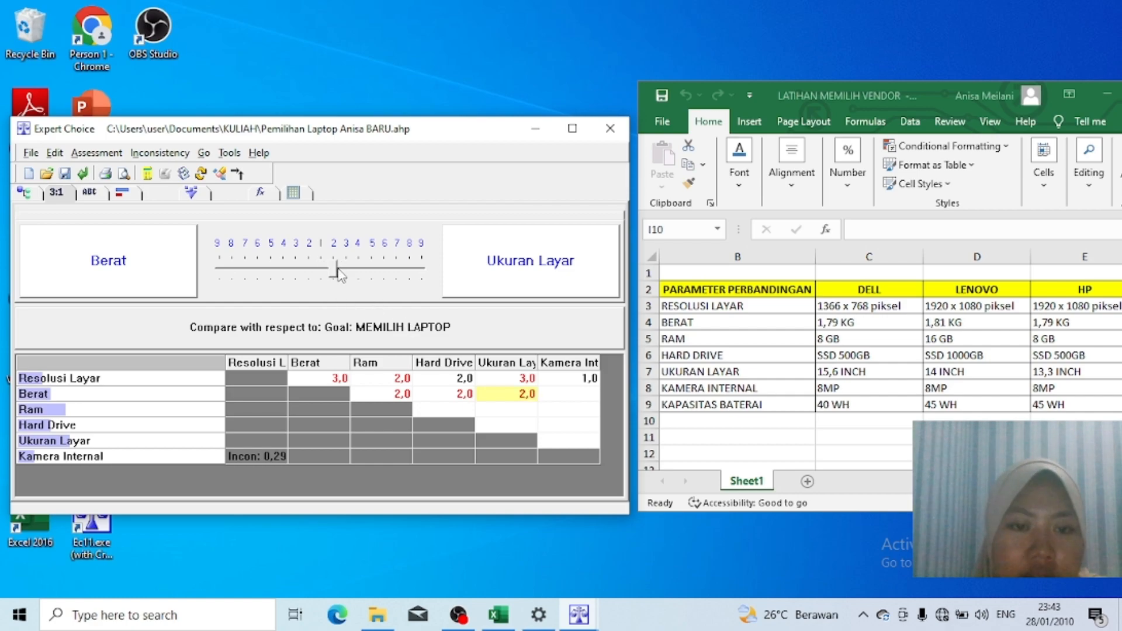
left_click(345, 272)
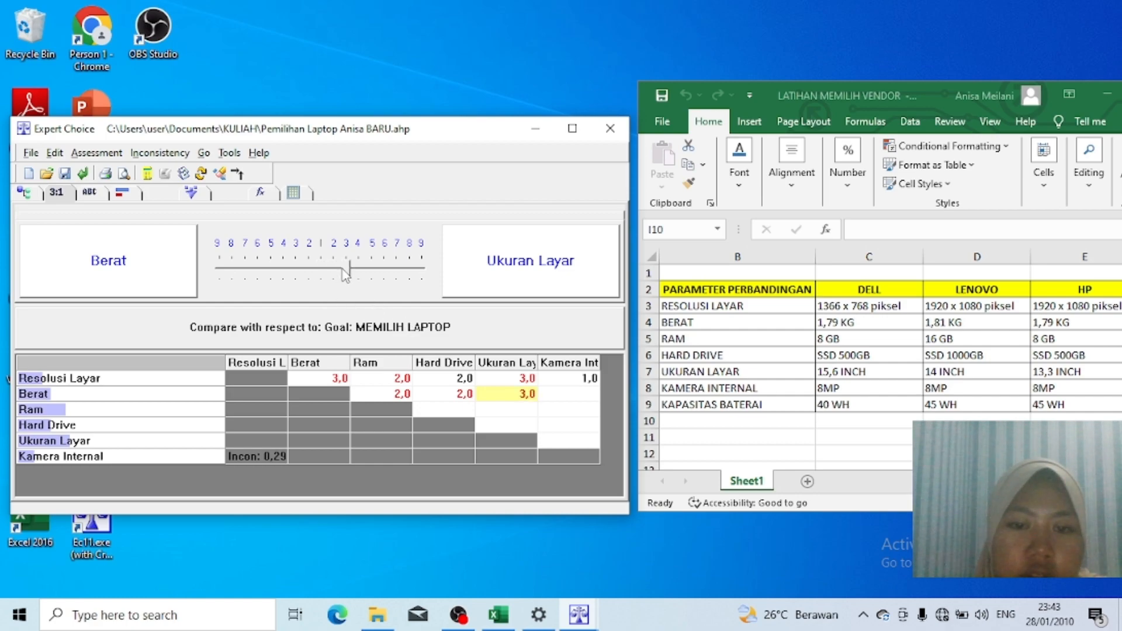
left_click(578, 396)
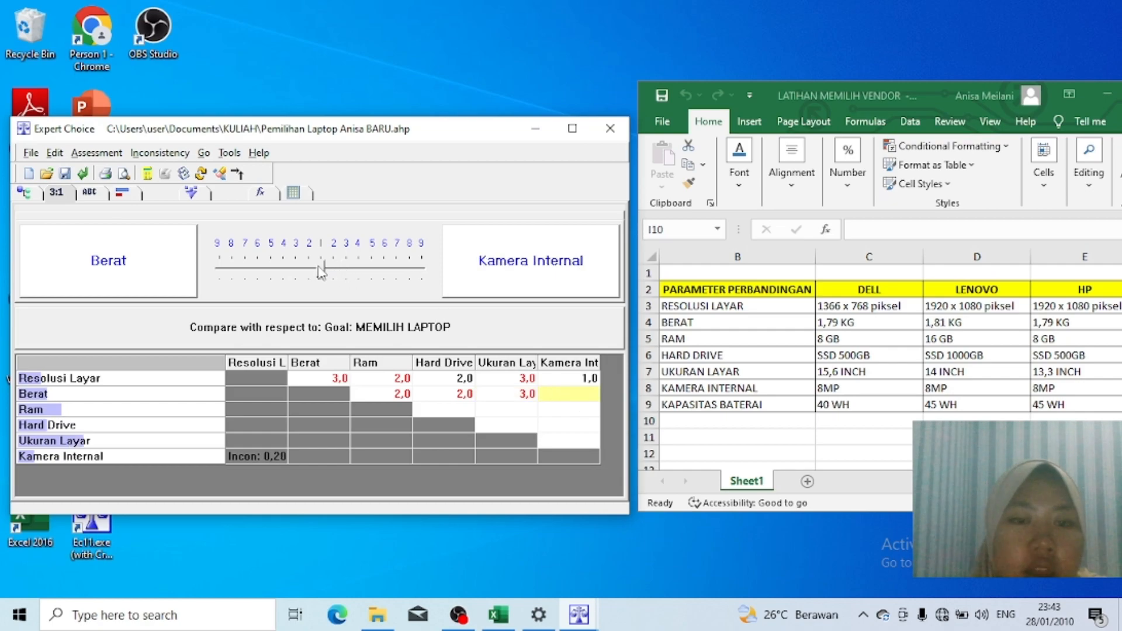
left_click(335, 272)
Rate Ram 2 over Hard Drive, Ukuran Layar 2 over Ram, and Ram 3 over Kamera Internal
left_click(464, 416)
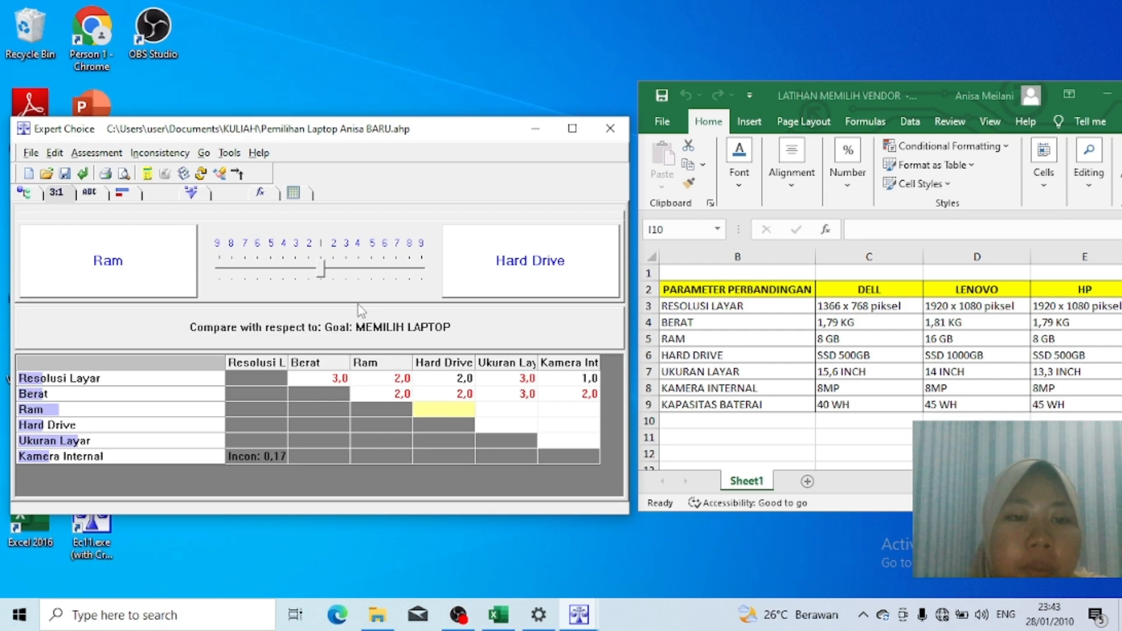
left_click(310, 271)
left_click(517, 411)
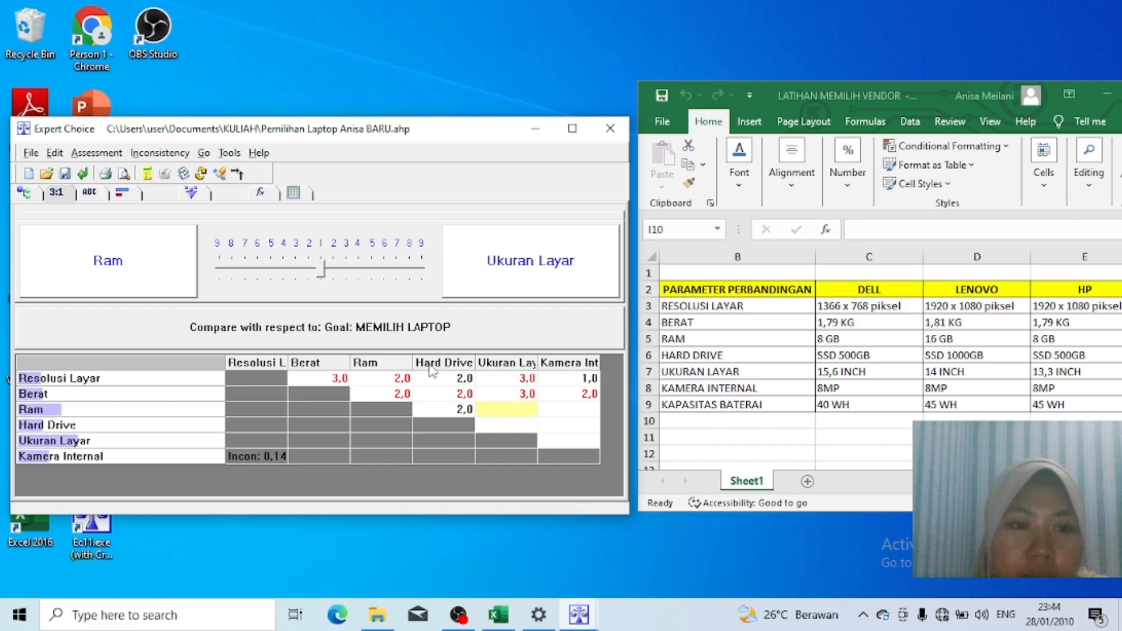
left_click(338, 273)
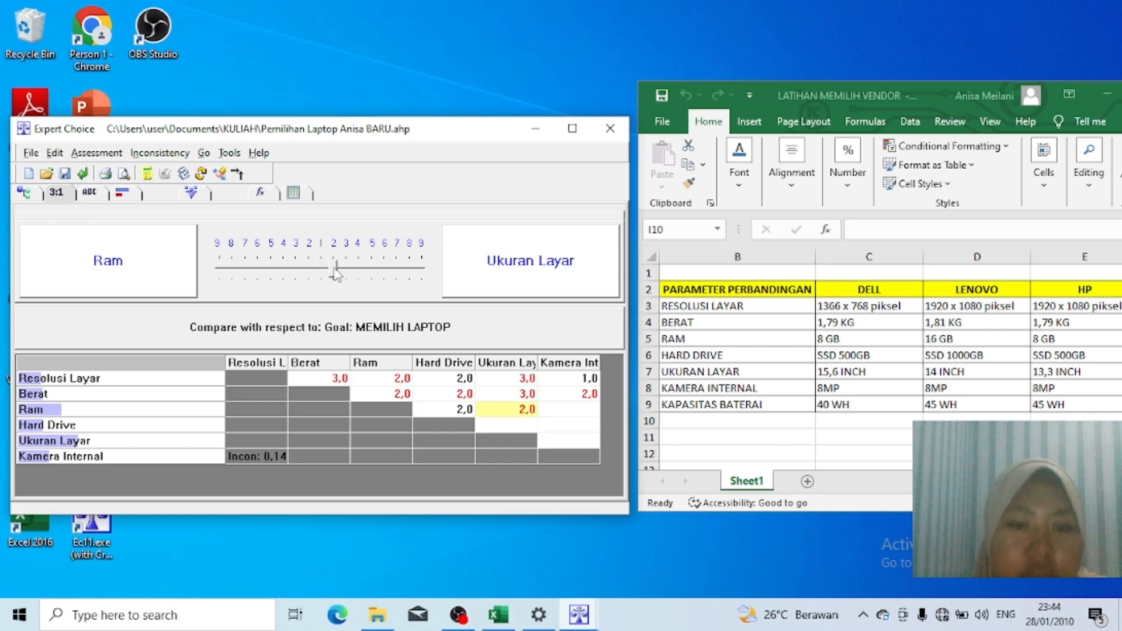
left_click(586, 410)
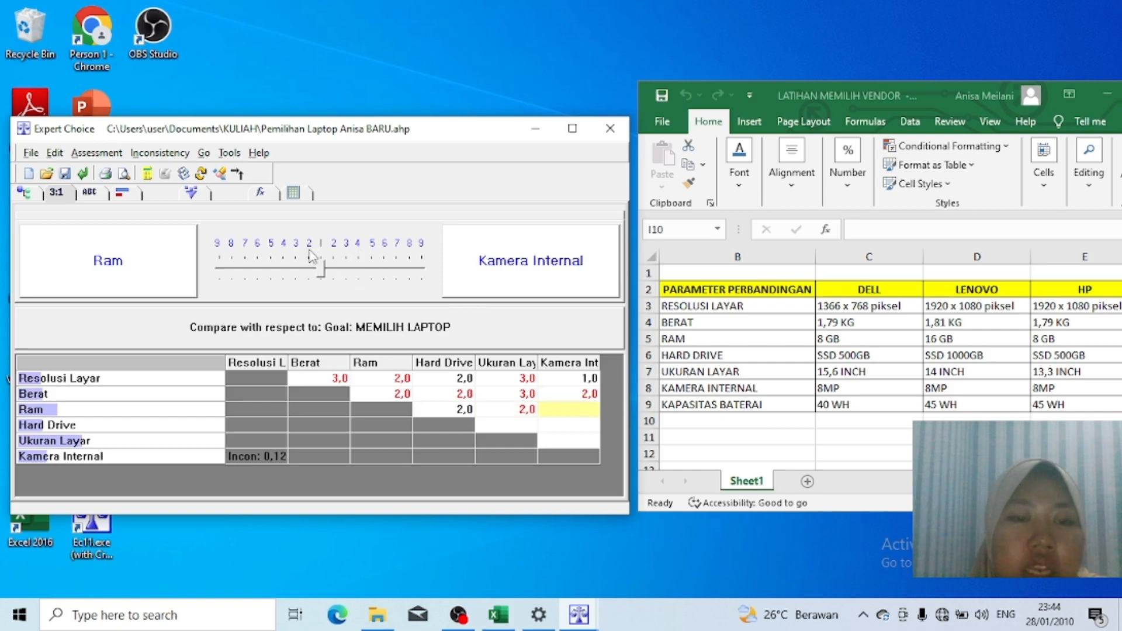
left_click(308, 274)
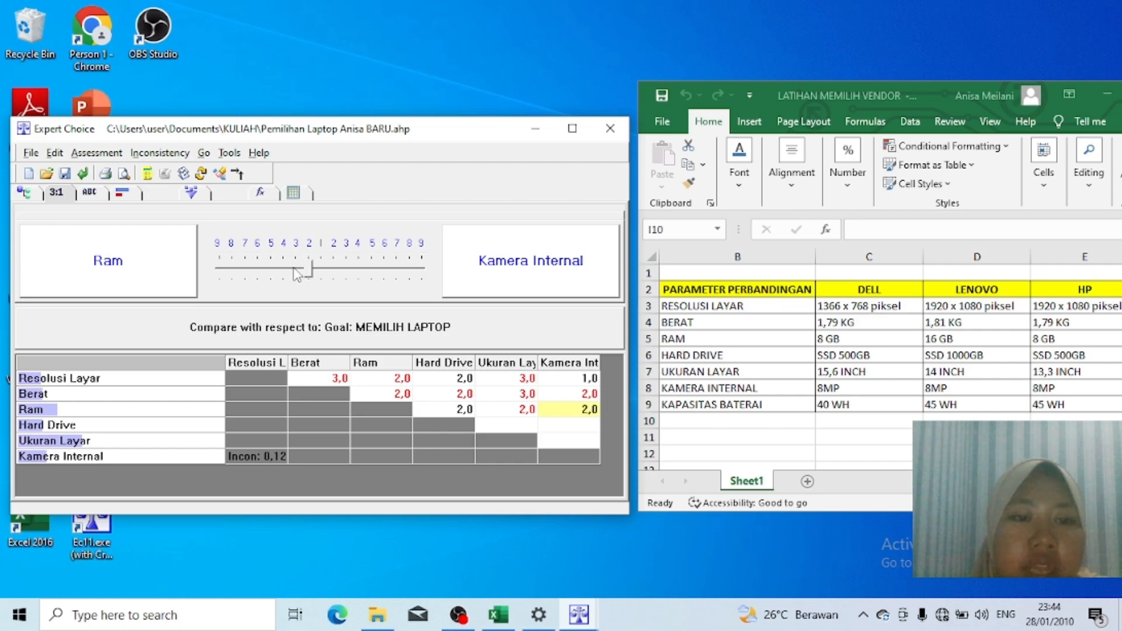
left_click(296, 275)
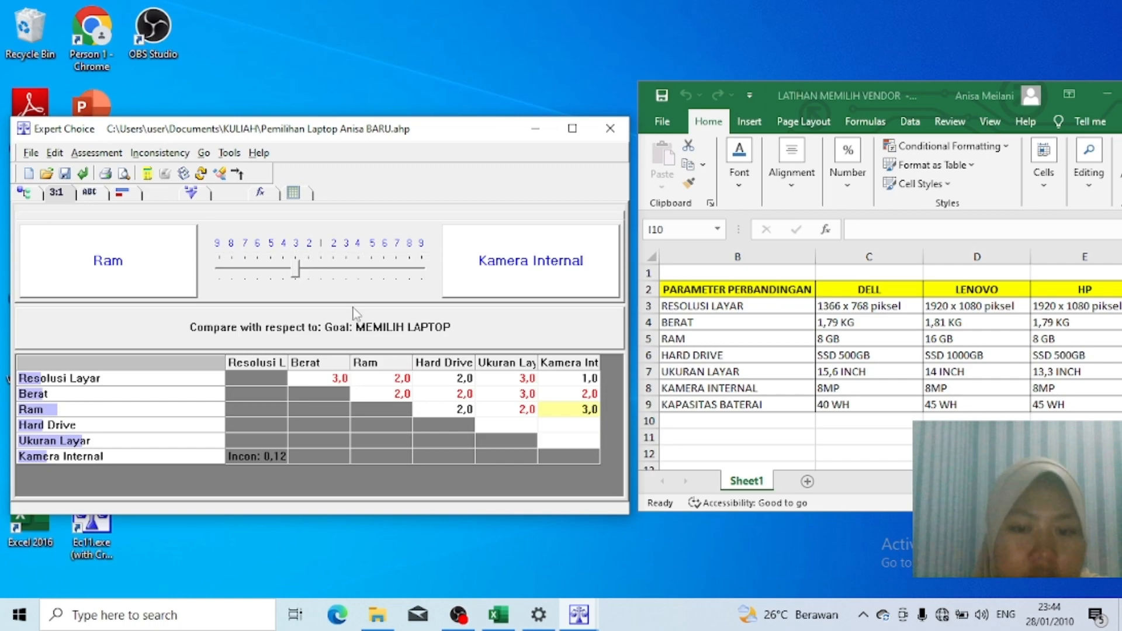
Rate Ukuran Layar 2 over Hard Drive, and Hard Drive 2 over Kamera Internal
left_click(526, 429)
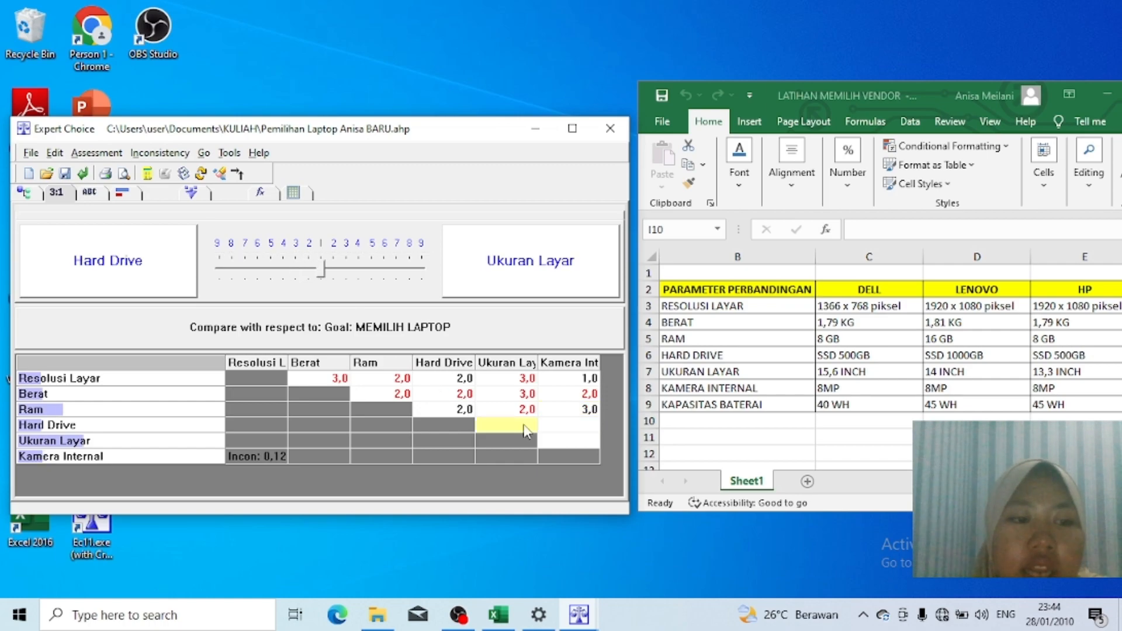
left_click(341, 274)
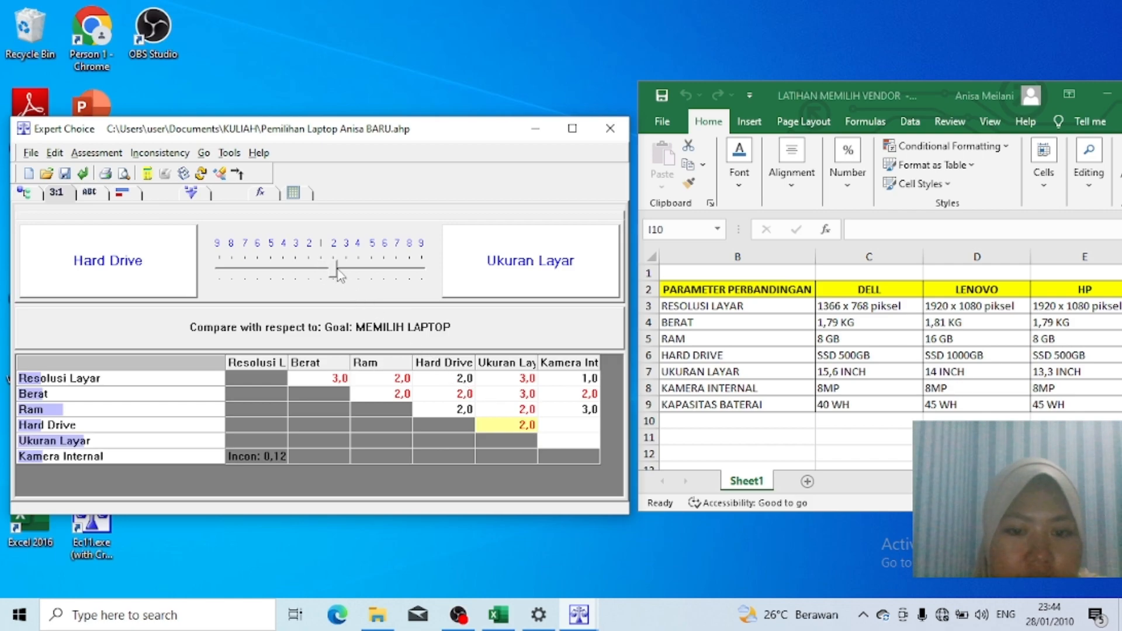
left_click(574, 427)
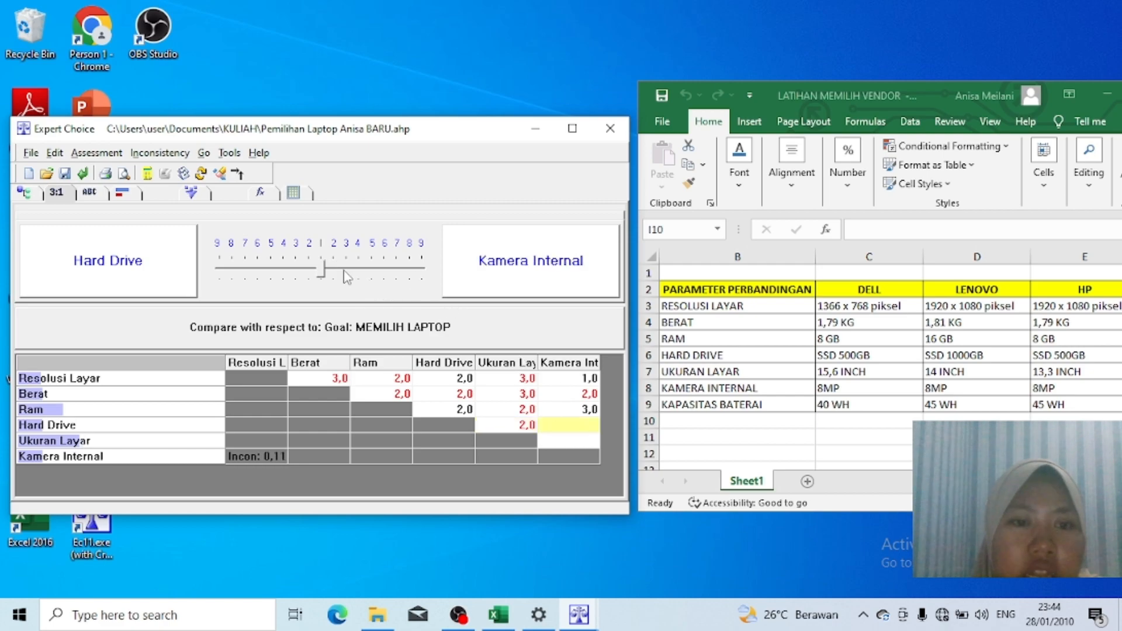
left_click(310, 274)
Rate Ukuran Layar 2 over Kamera Internal, then record the judgments and calculate the criteria priorities
left_click(563, 442)
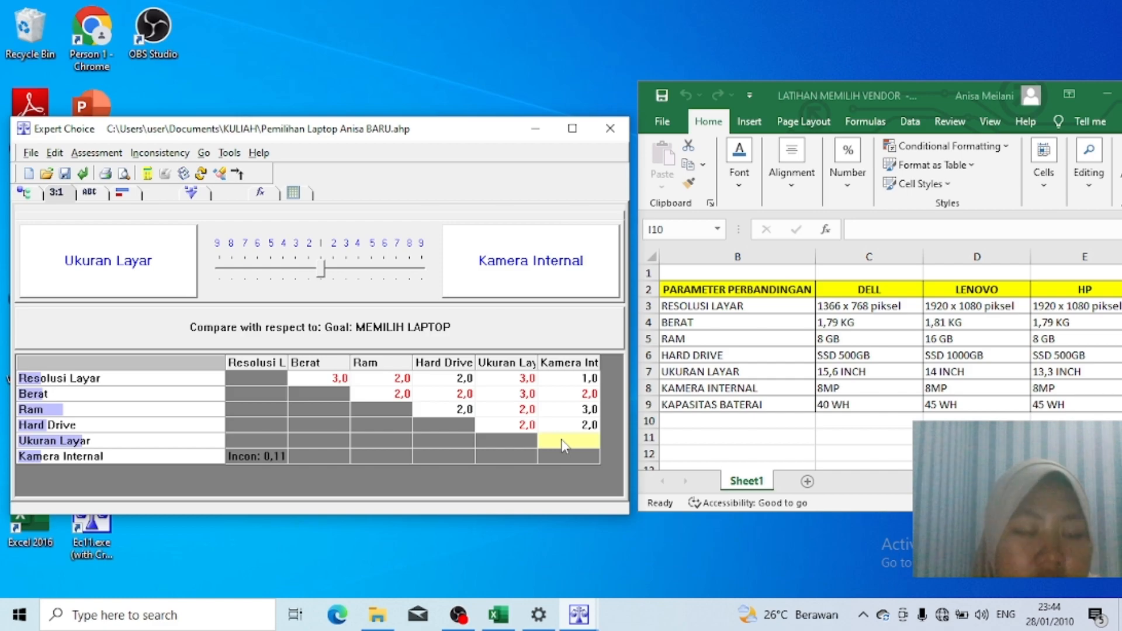
left_click(303, 272)
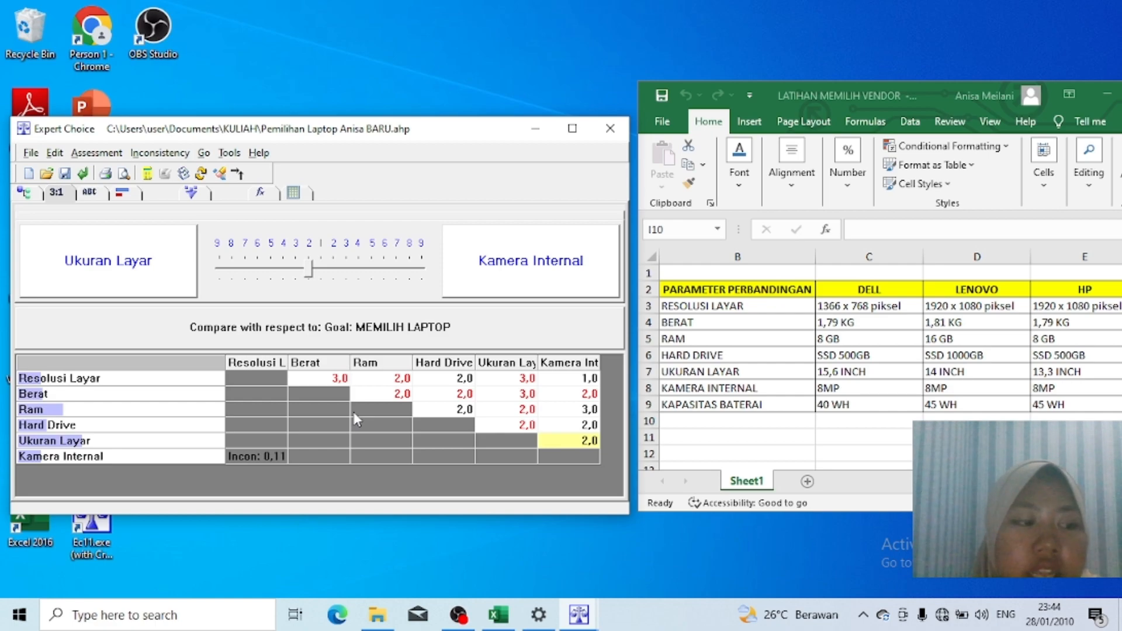
left_click(275, 461)
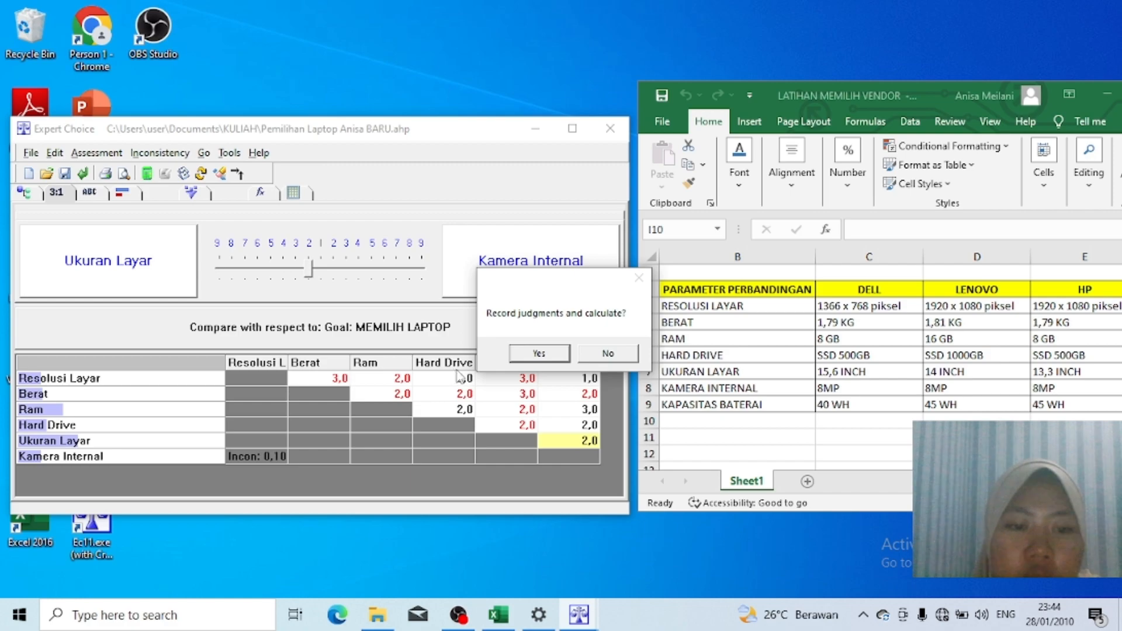
left_click(539, 354)
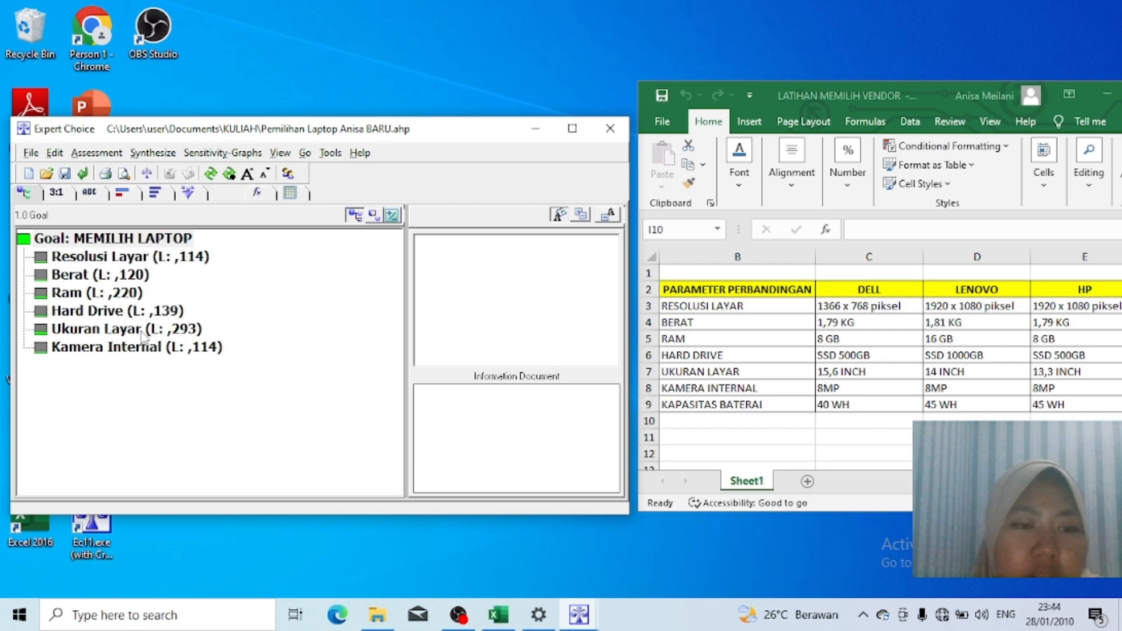
Review the criteria priorities for the goal sorted by priority, and recheck the numerical comparison matrix
left_click(159, 200)
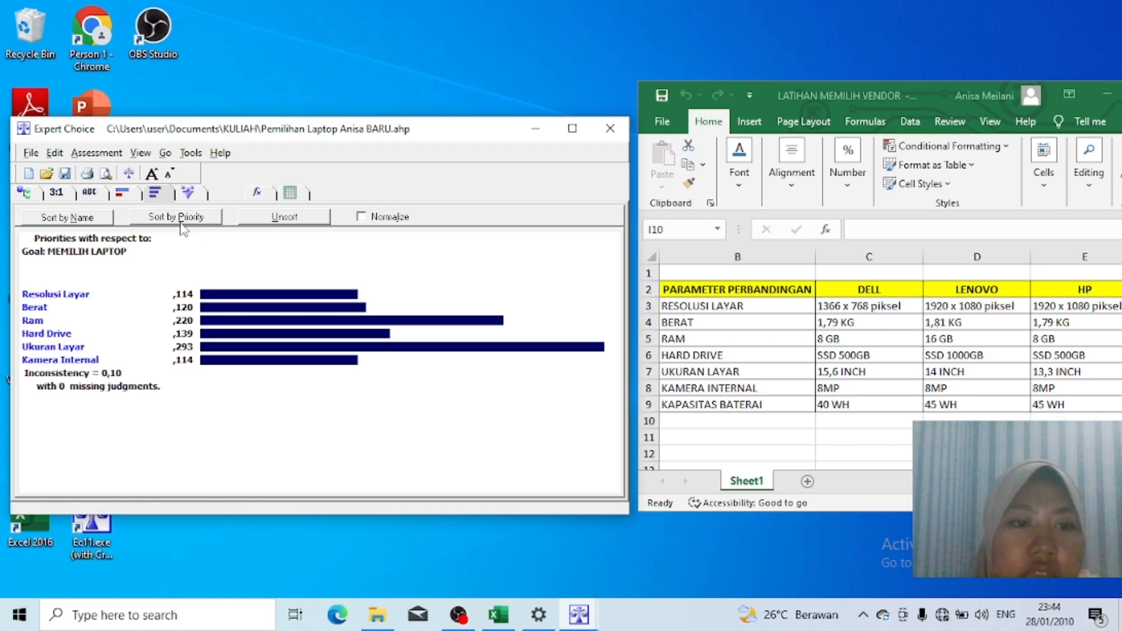
left_click(182, 218)
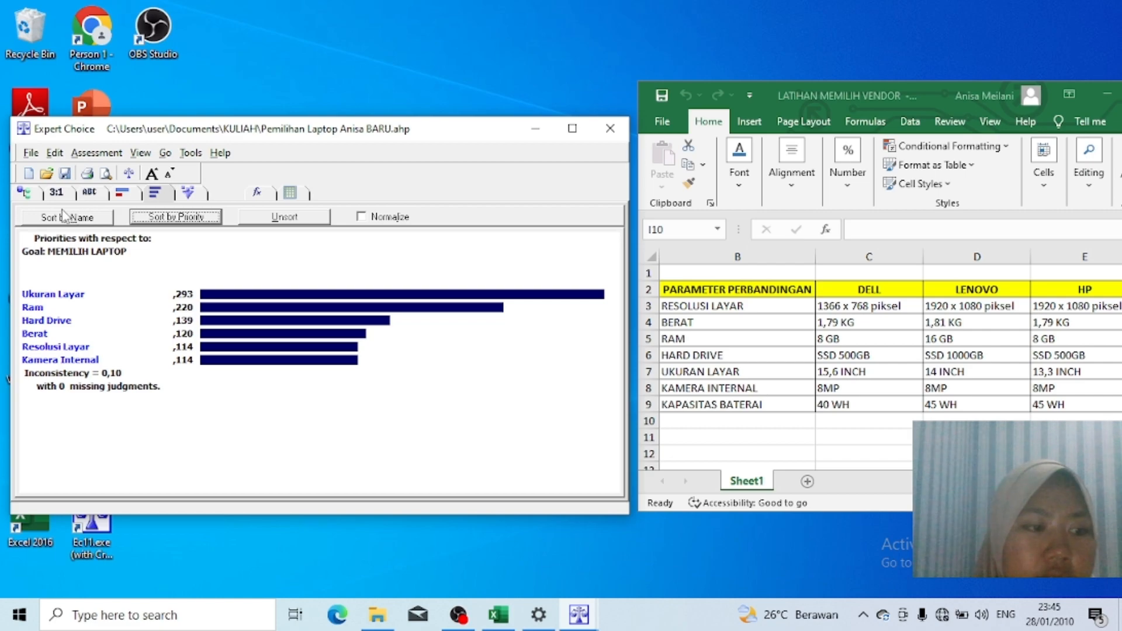
left_click(56, 192)
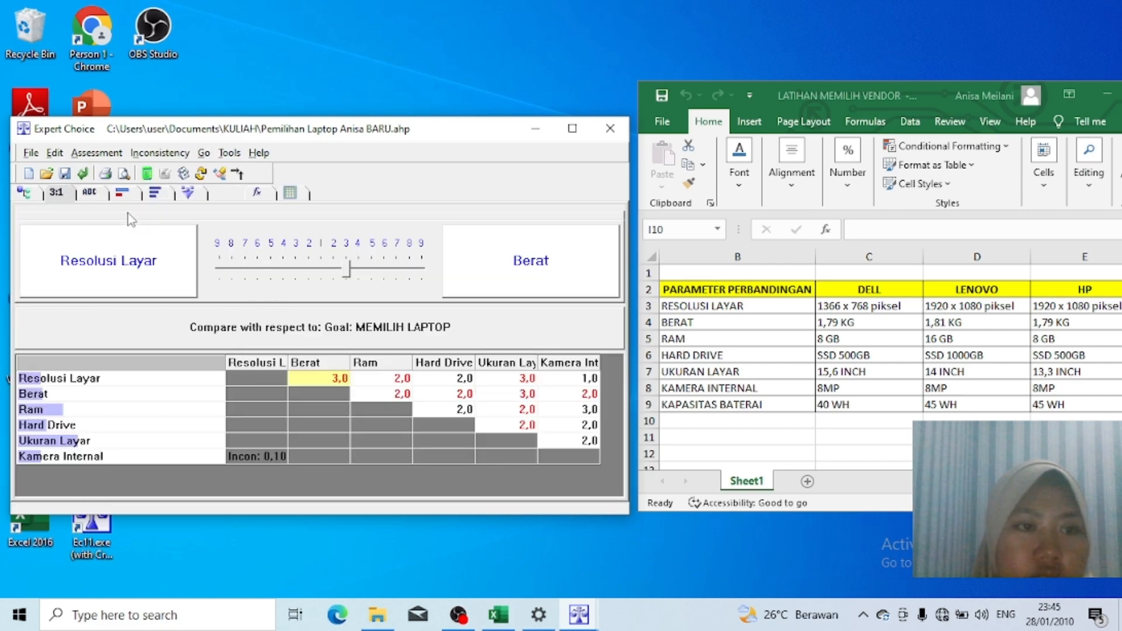
Return to the model hierarchy and add Dell, Lenovo and HP as the alternatives
left_click(25, 193)
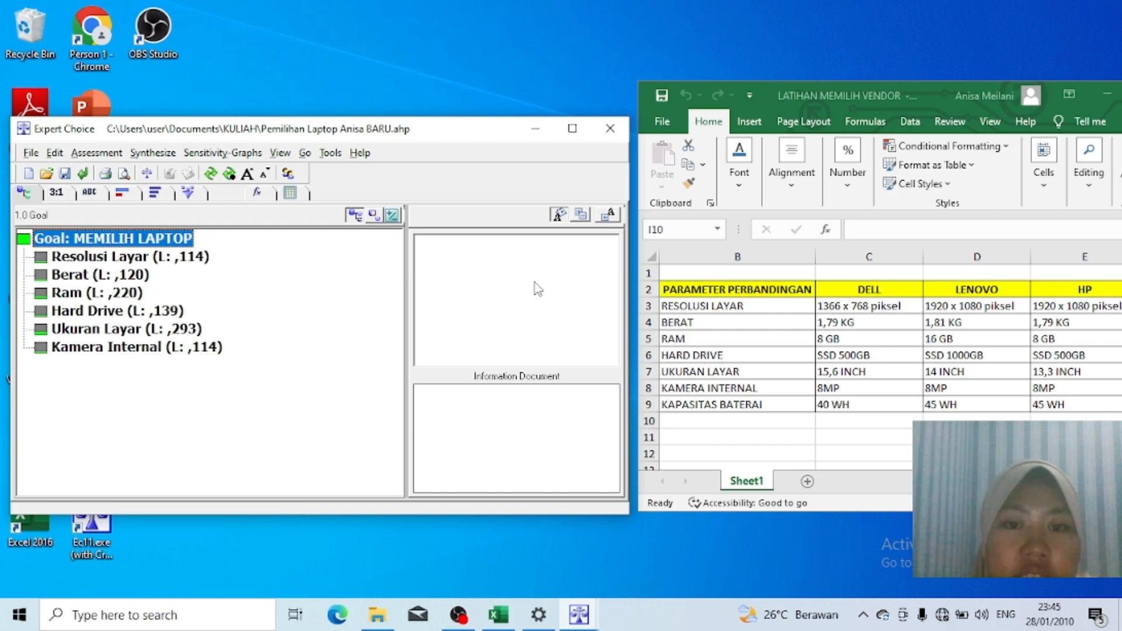
left_click(608, 215)
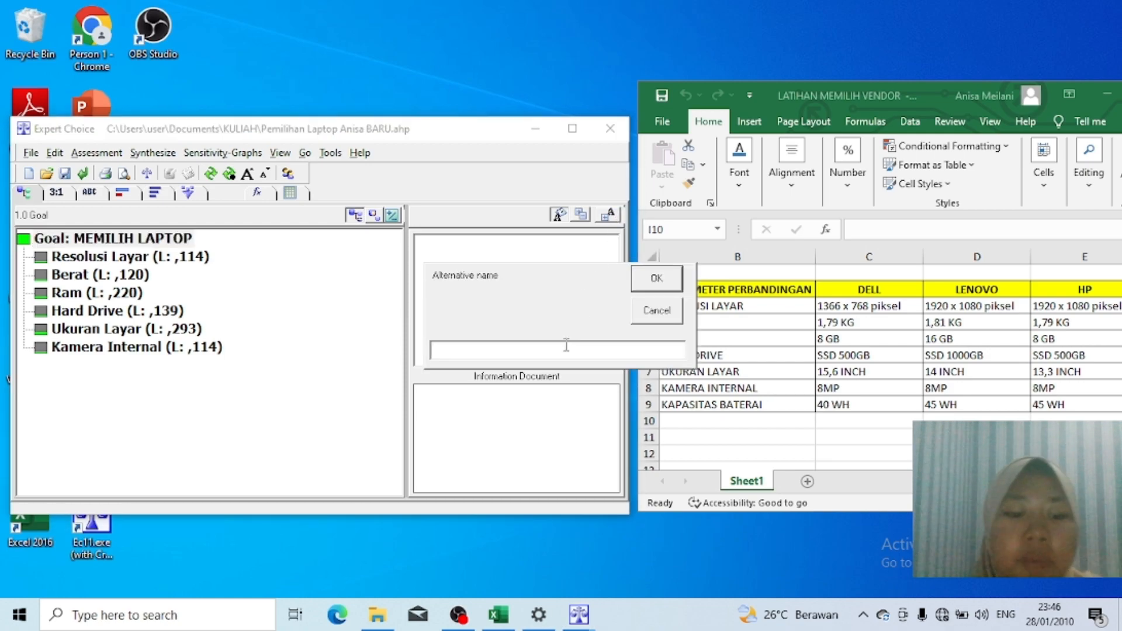
type("Dell")
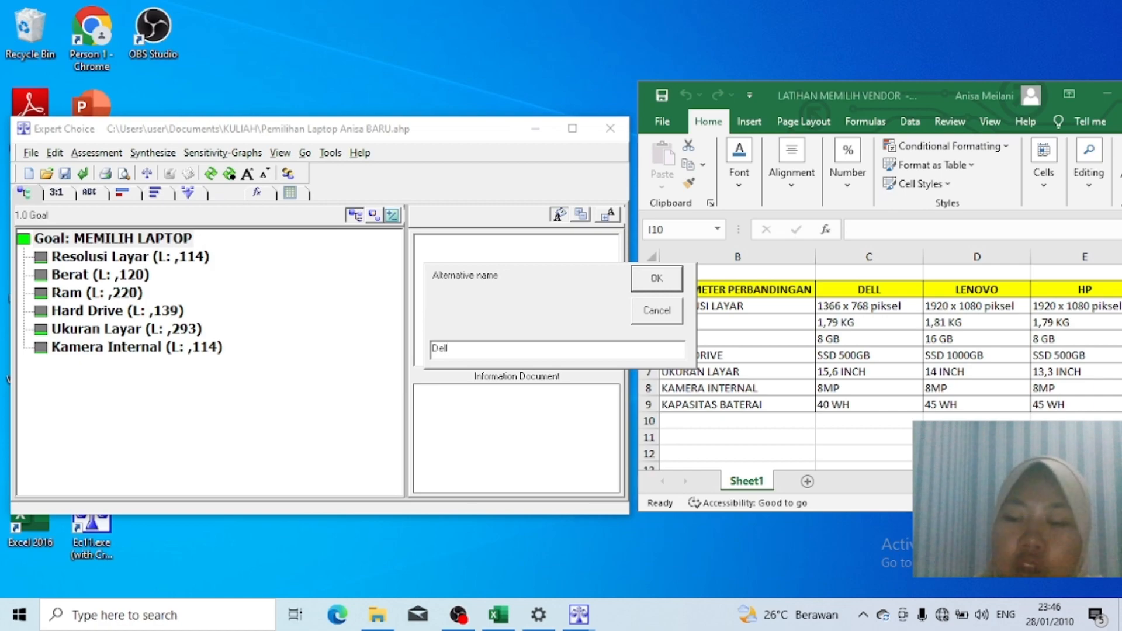
key("Return")
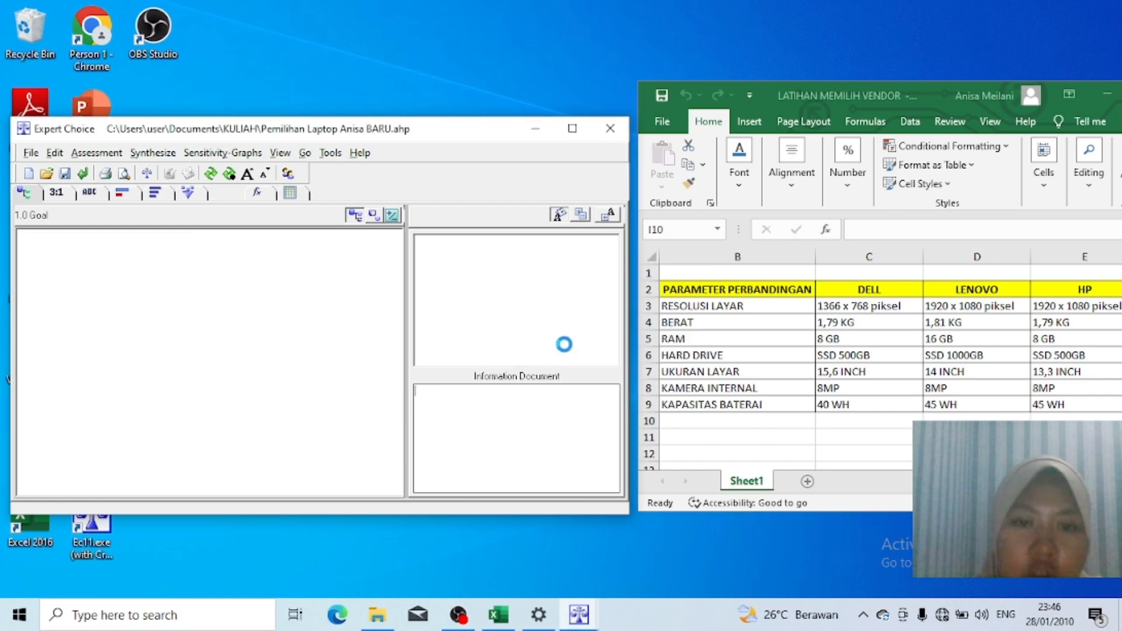
left_click(608, 215)
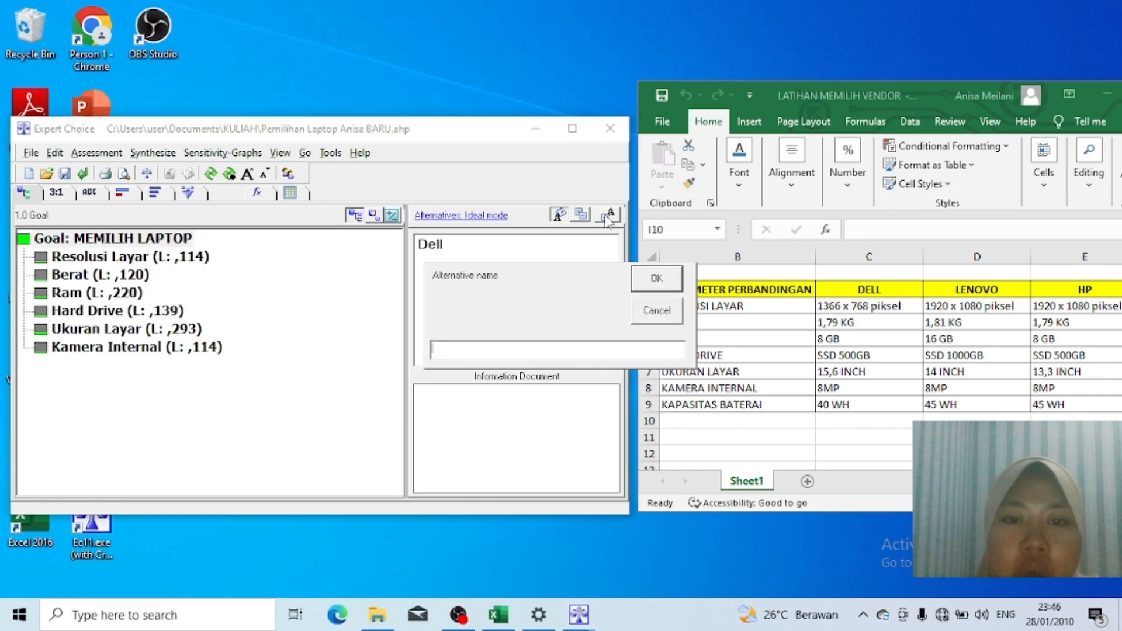
type("Lenovo")
key("Return")
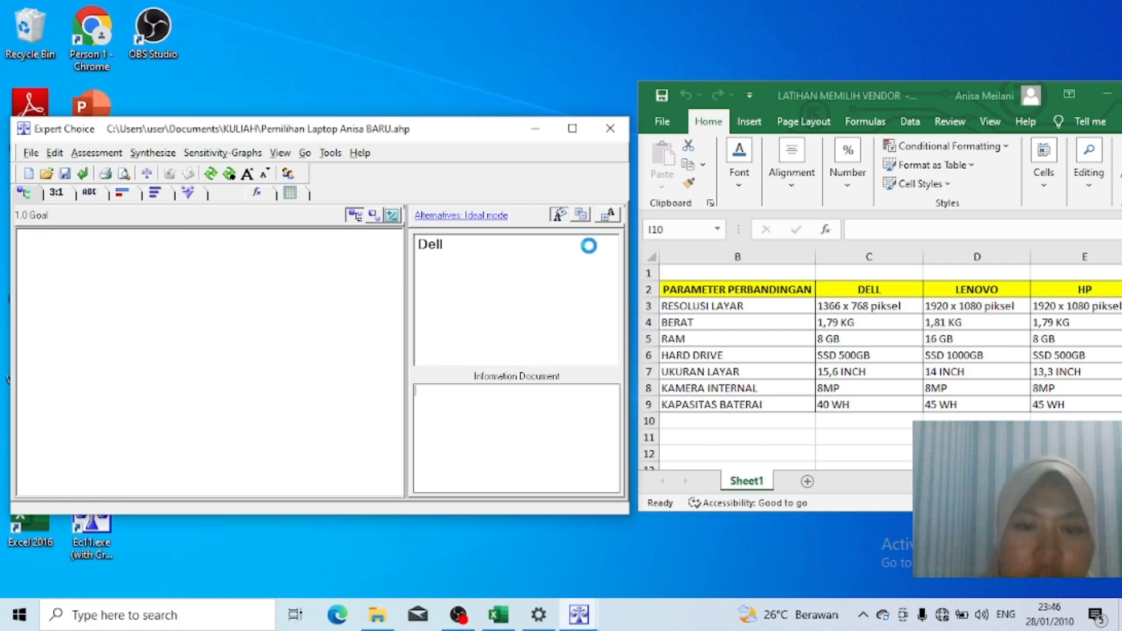
left_click(608, 217)
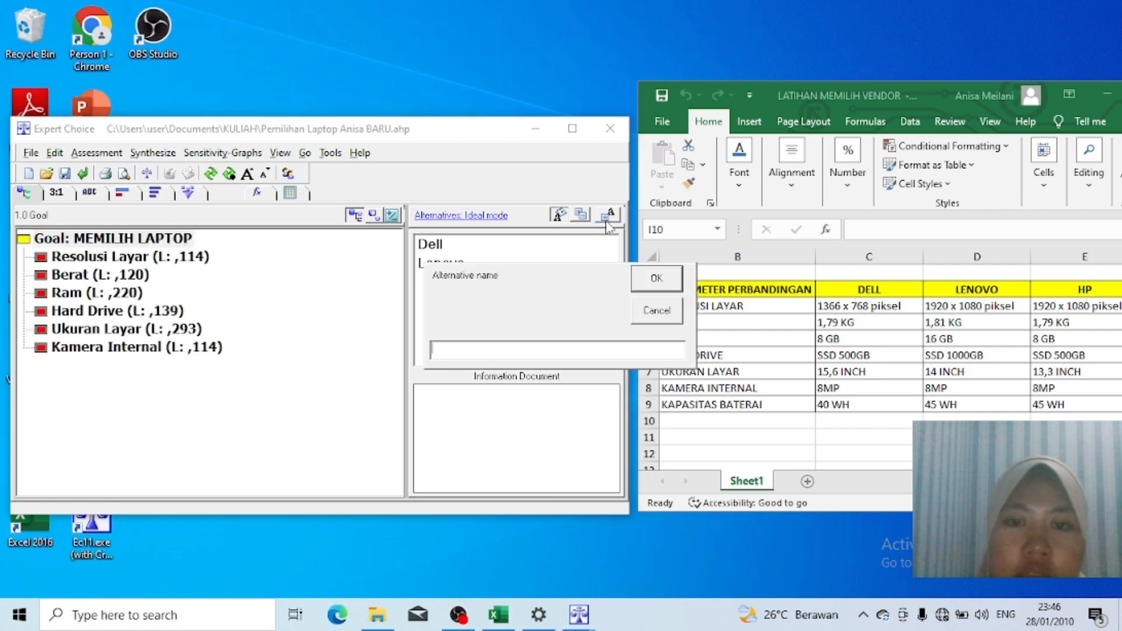
type("H")
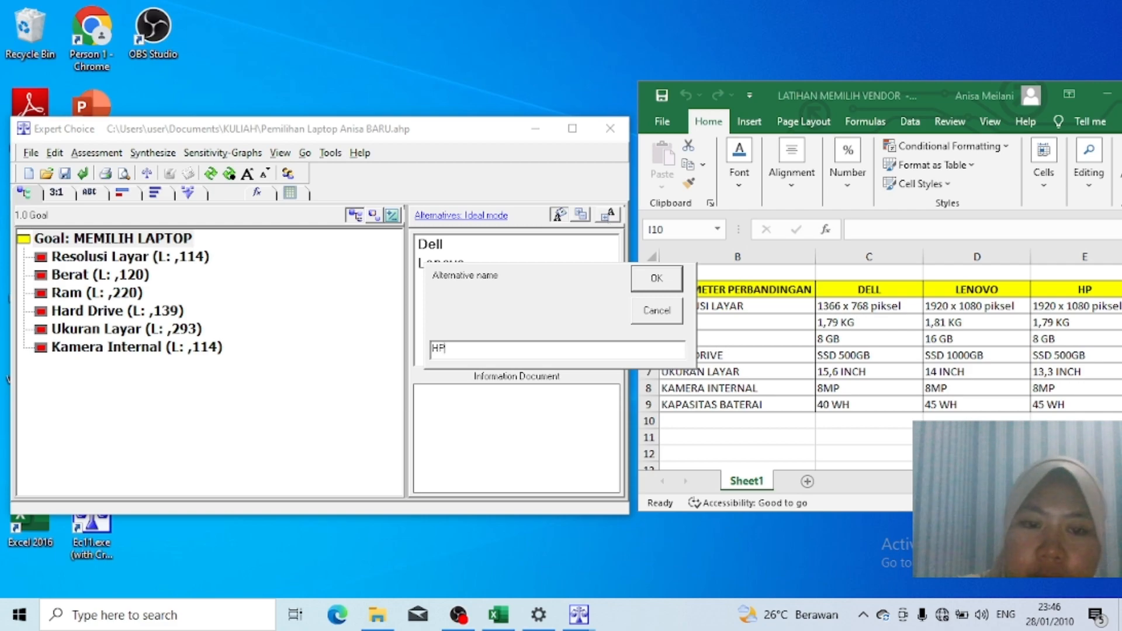
type("P")
key("Return")
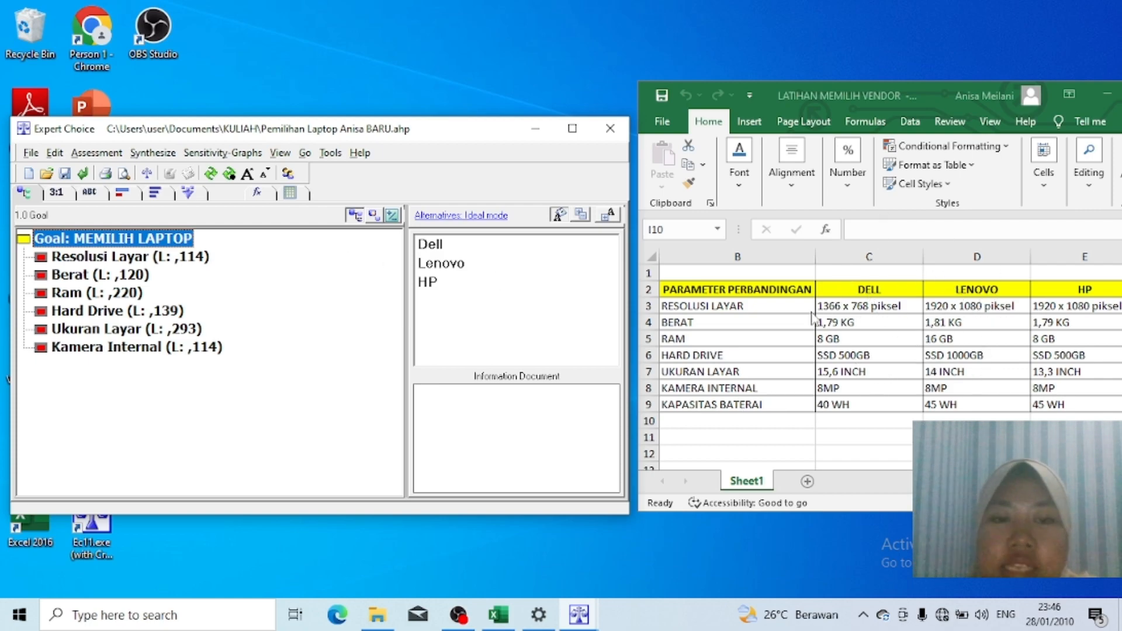
For Resolusi Layar, rate Lenovo and HP each 2 over Dell, set Lenovo equal to HP (1), and record the judgments and calculate
left_click(132, 260)
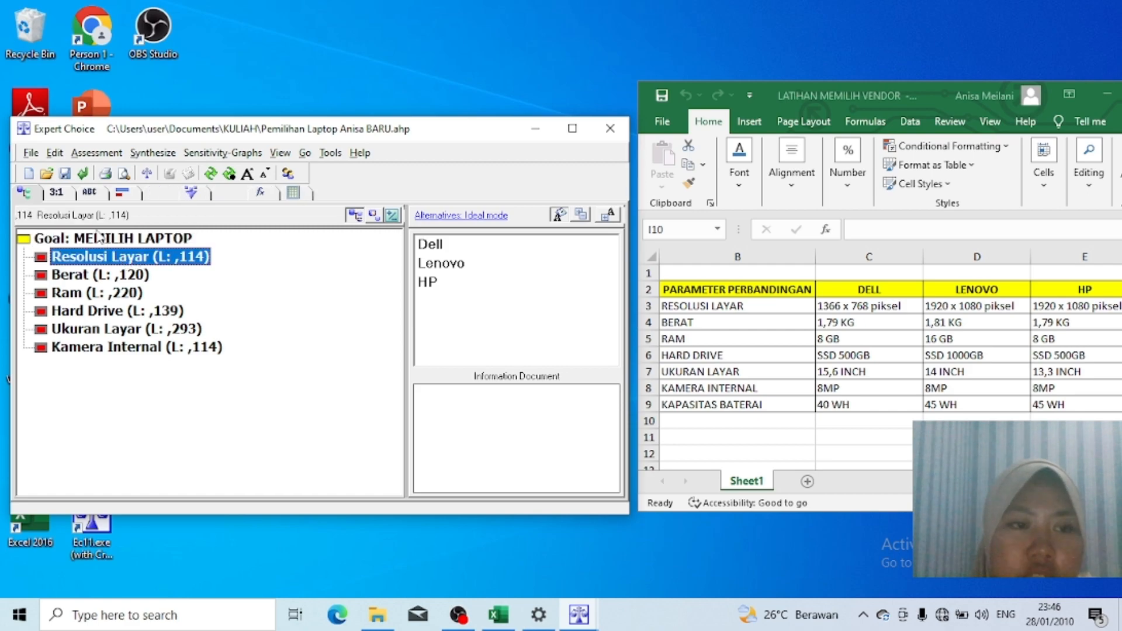
left_click(67, 198)
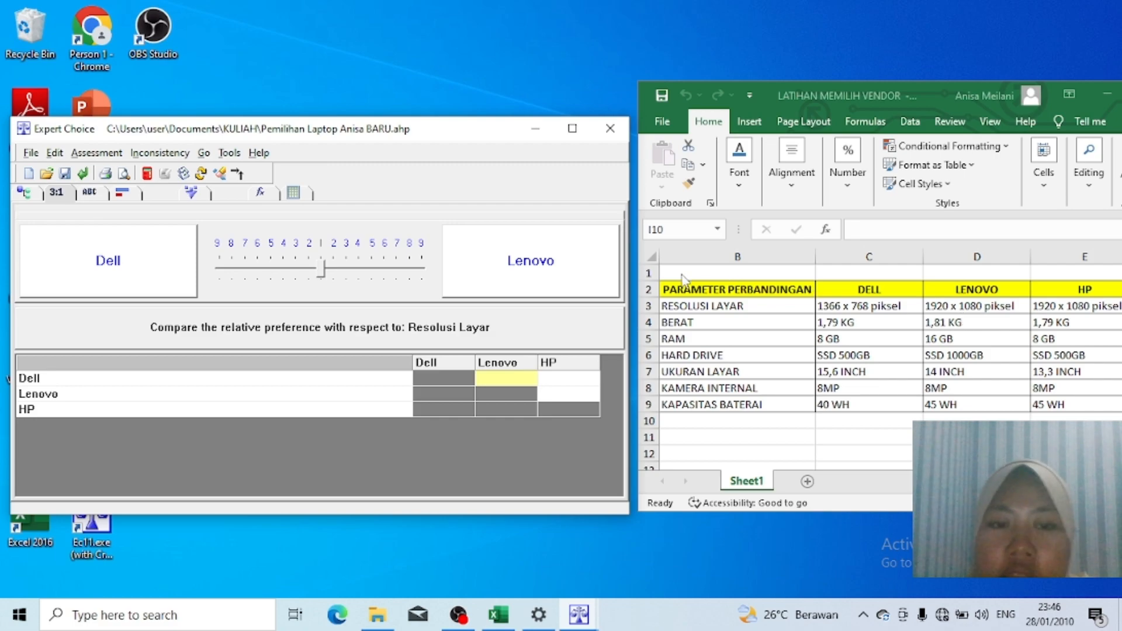
left_click(334, 273)
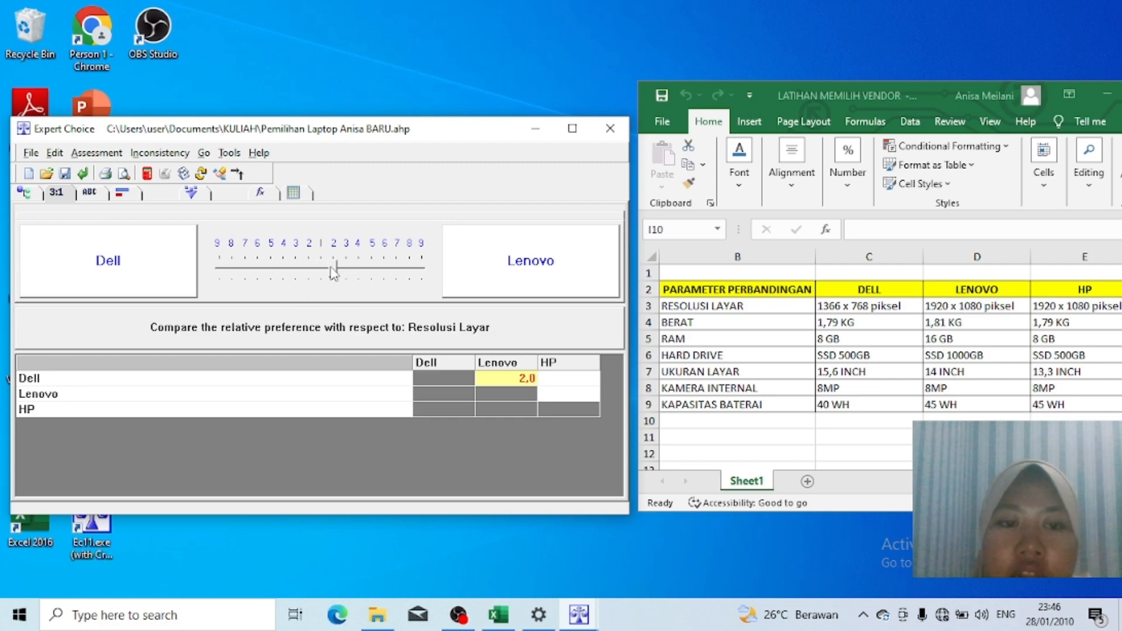
left_click(567, 381)
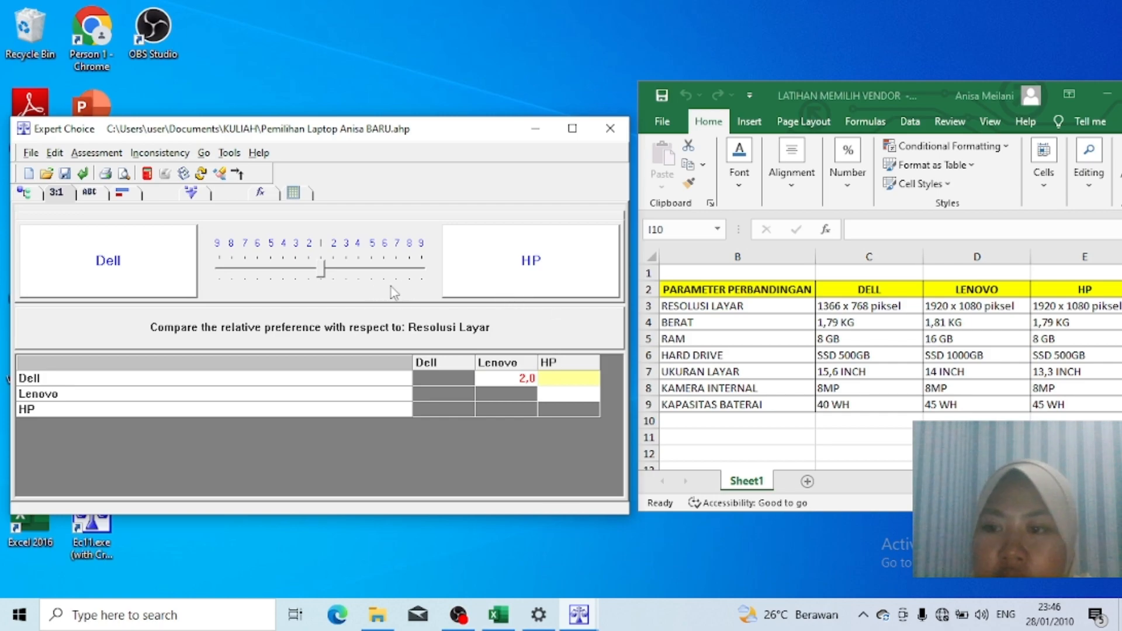
left_click(337, 273)
left_click(548, 398)
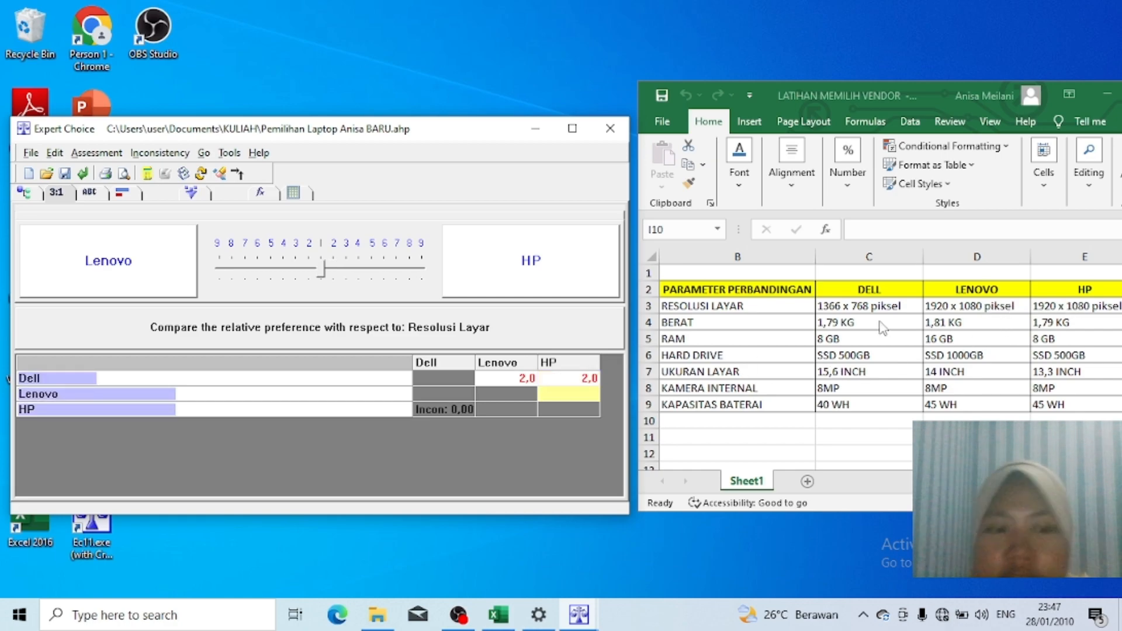
left_click(319, 272)
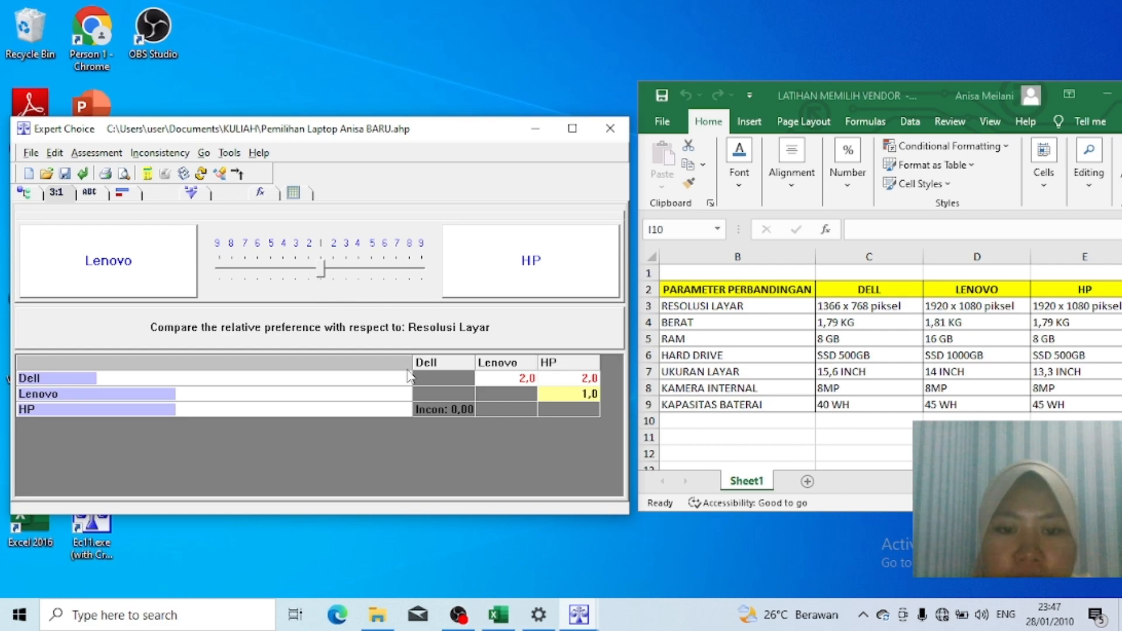
left_click(444, 413)
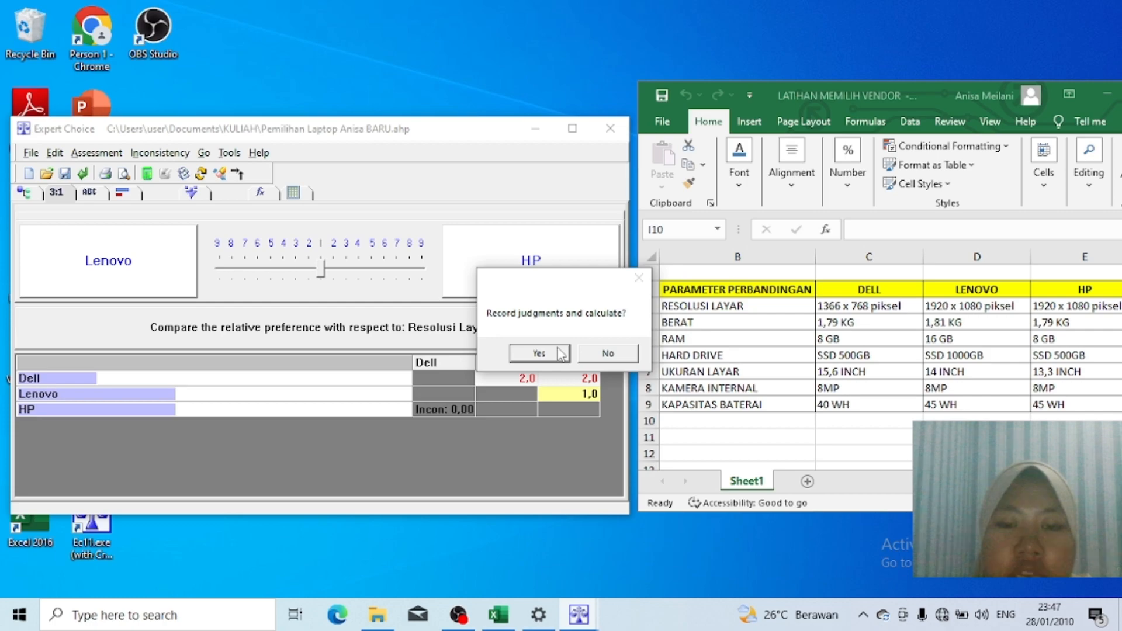
left_click(538, 353)
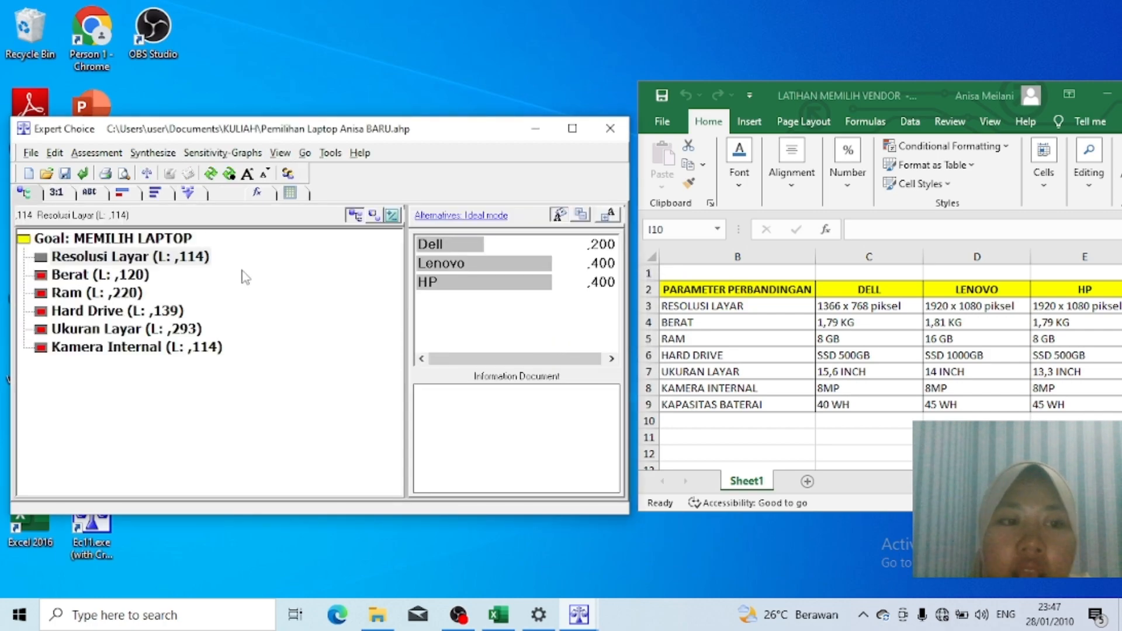
For Berat, rate Lenovo 2 over both Dell and HP, set Dell equal to HP (1), and record the judgments and calculate
left_click(57, 280)
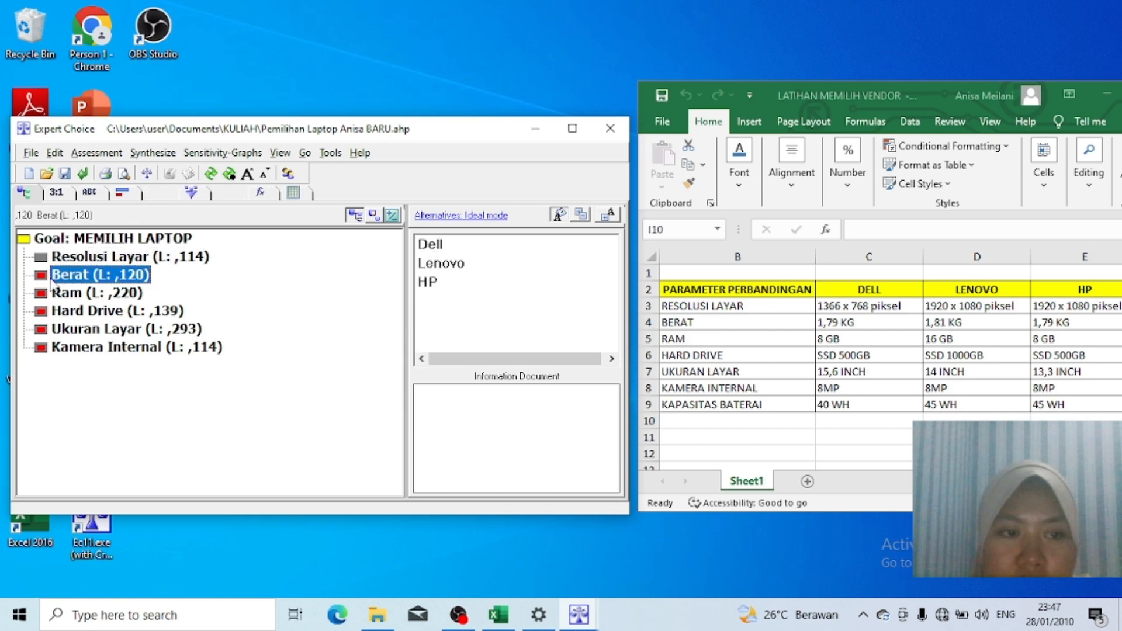
left_click(56, 192)
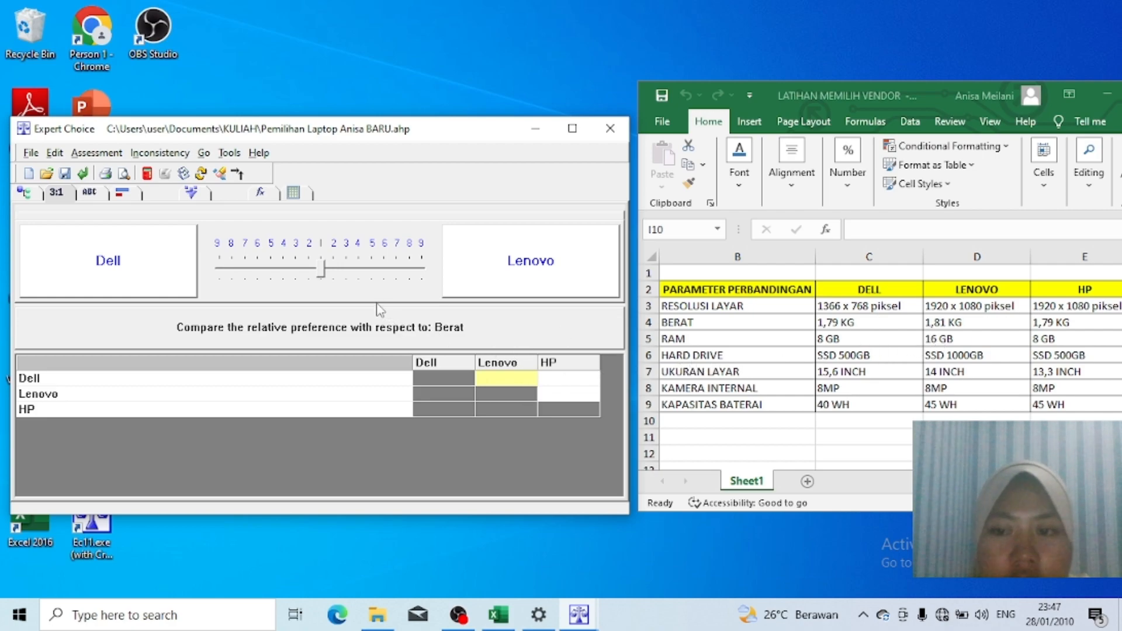
left_click(334, 268)
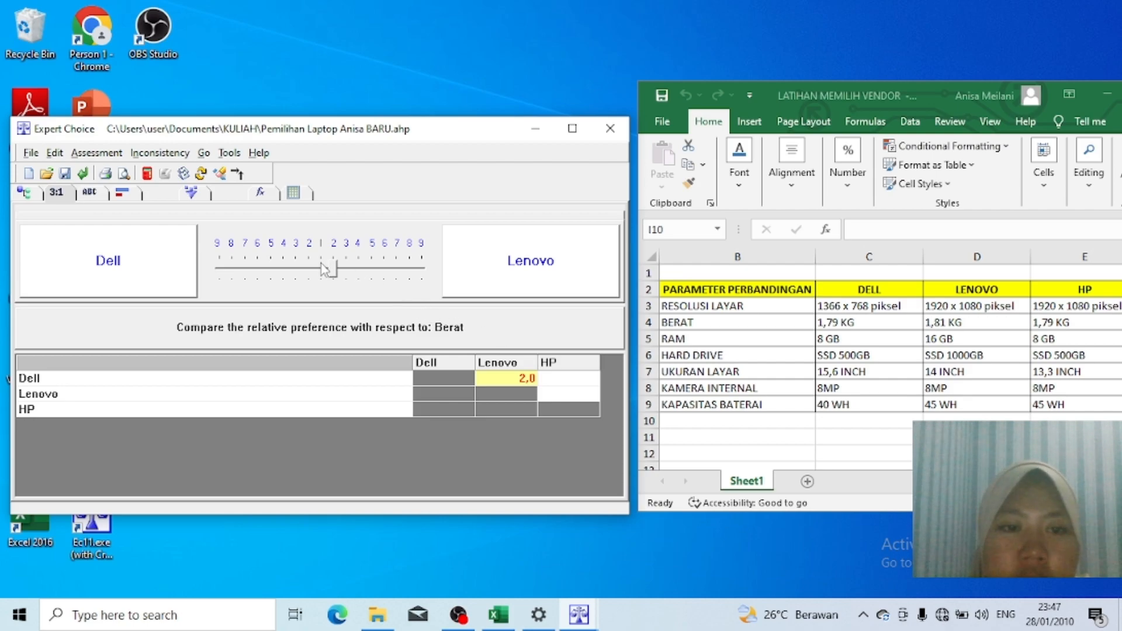
left_click(577, 385)
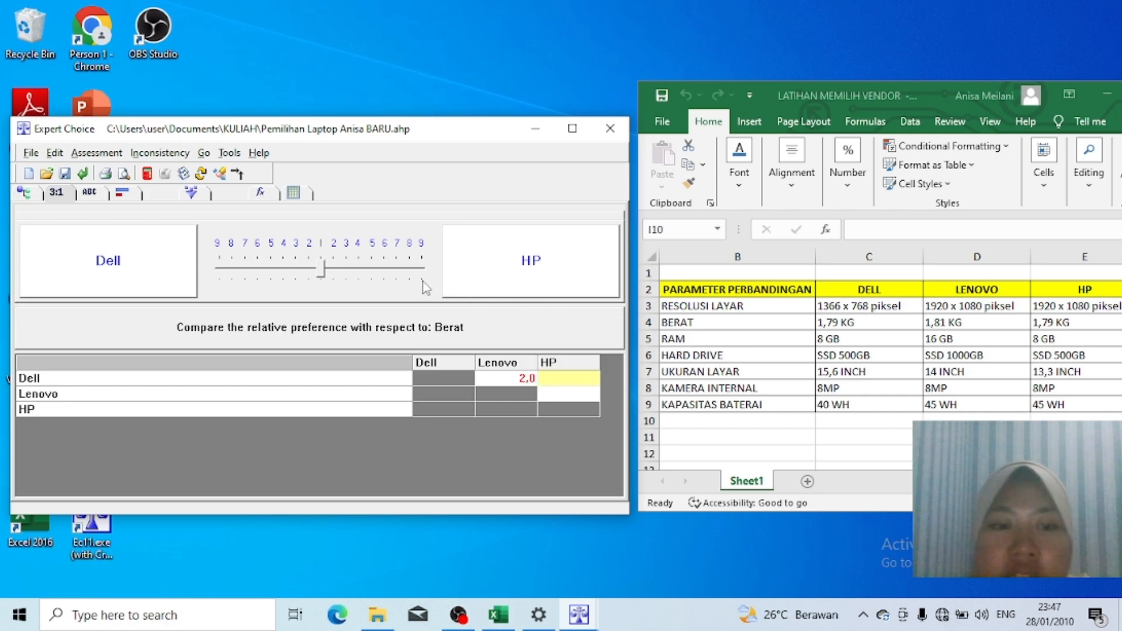
left_click(323, 270)
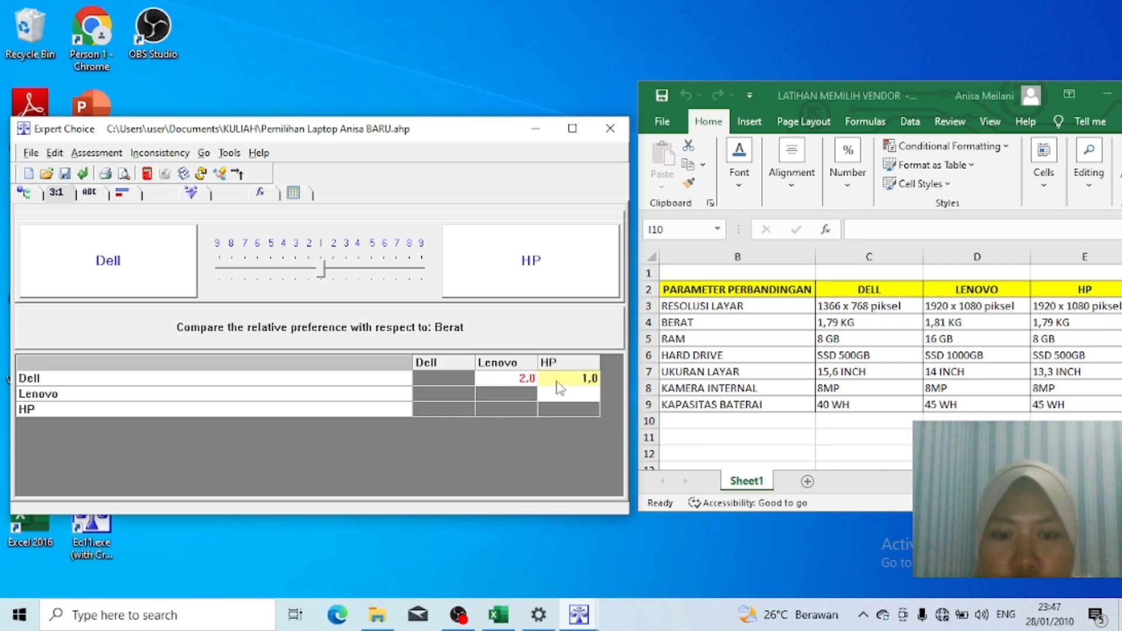
left_click(573, 398)
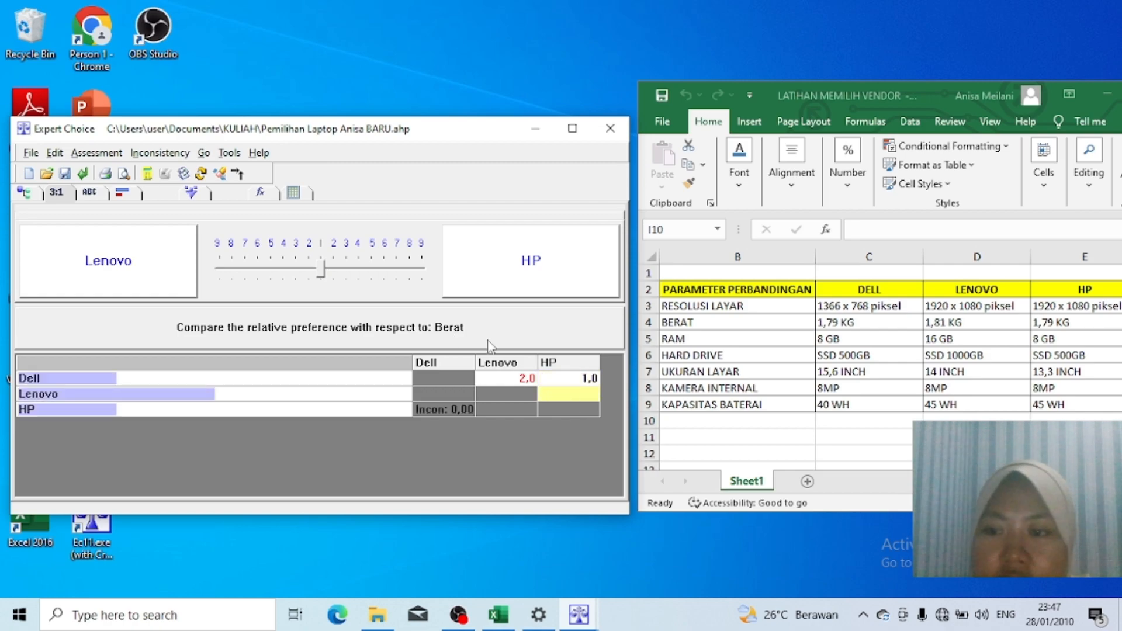
left_click(310, 271)
left_click(443, 409)
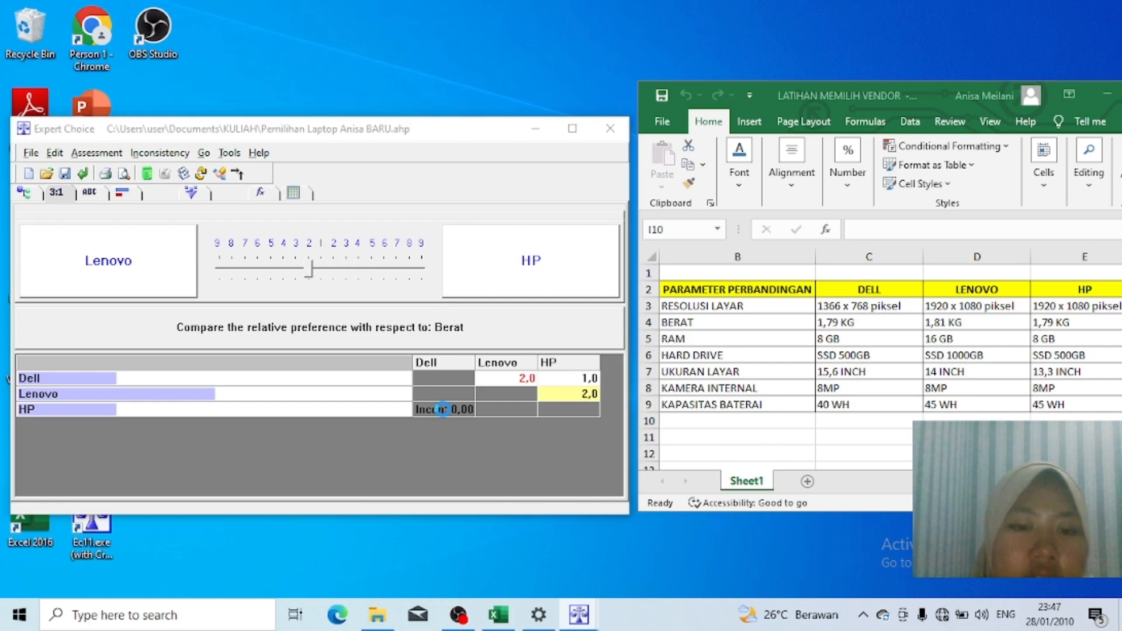
left_click(565, 354)
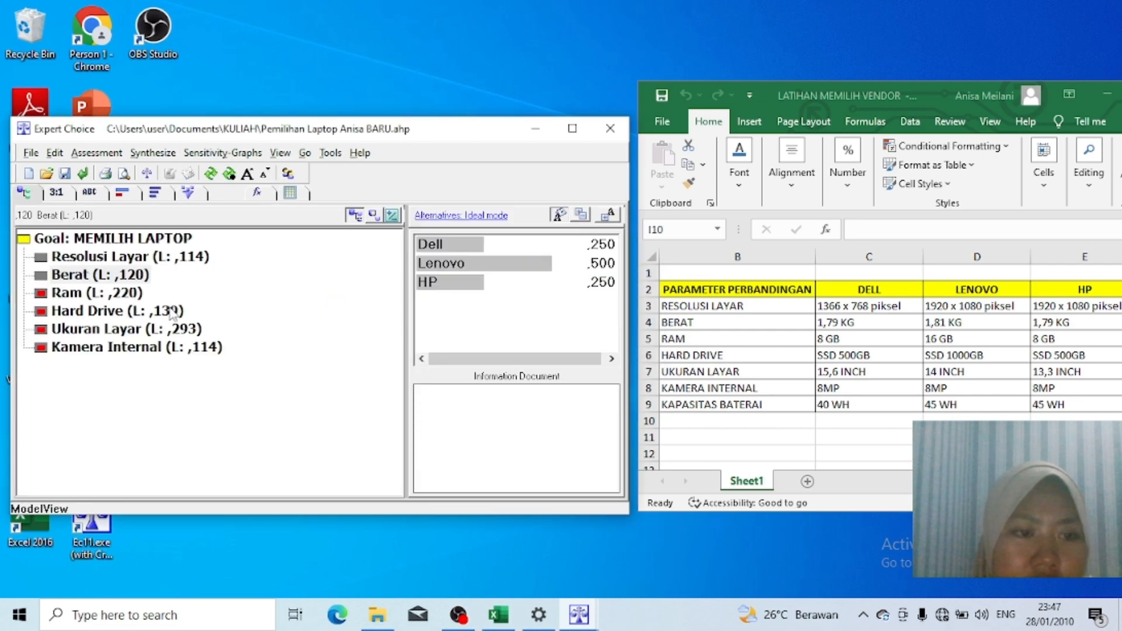
For Ram, rate Lenovo 3 over Dell and 2 over HP, set Dell equal to HP (1), and record the judgments and calculate
left_click(75, 295)
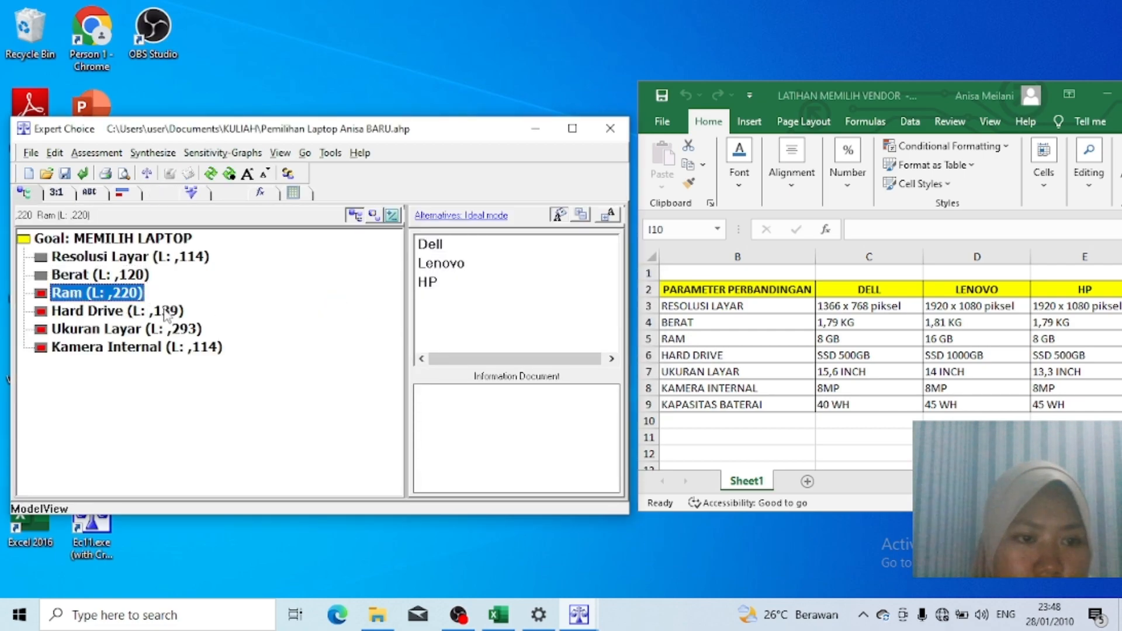
left_click(57, 194)
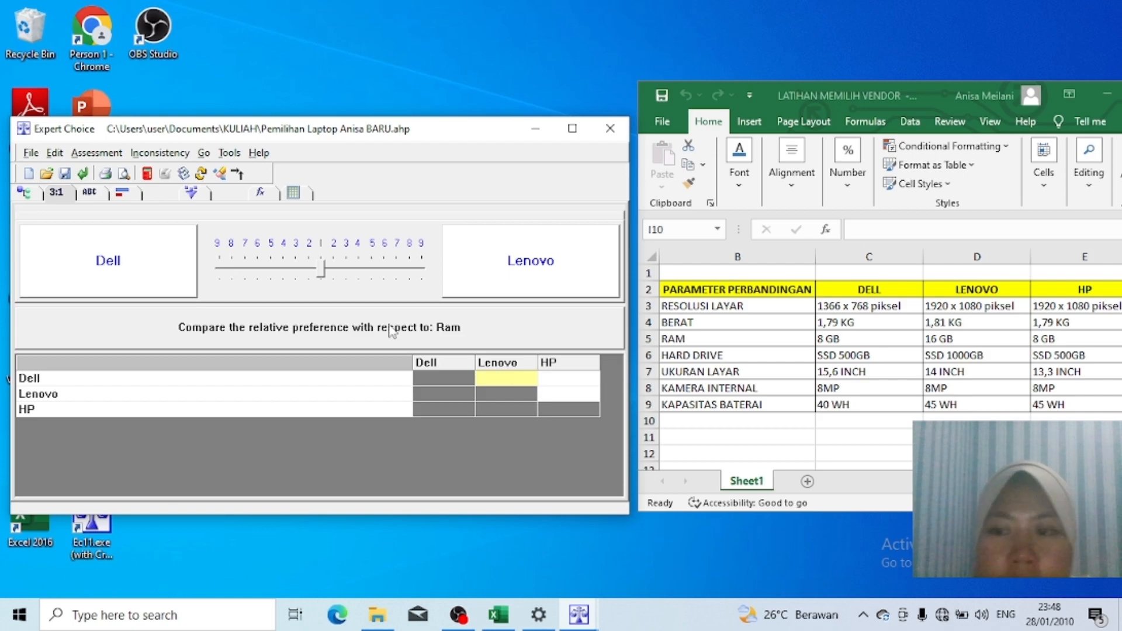
left_click(349, 270)
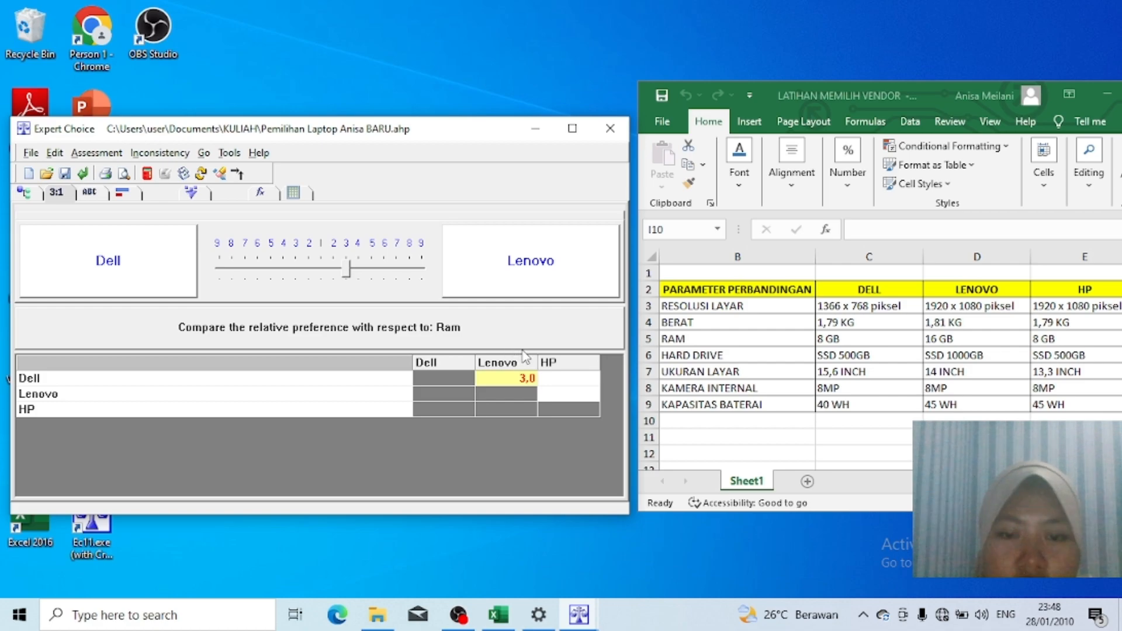
left_click(563, 383)
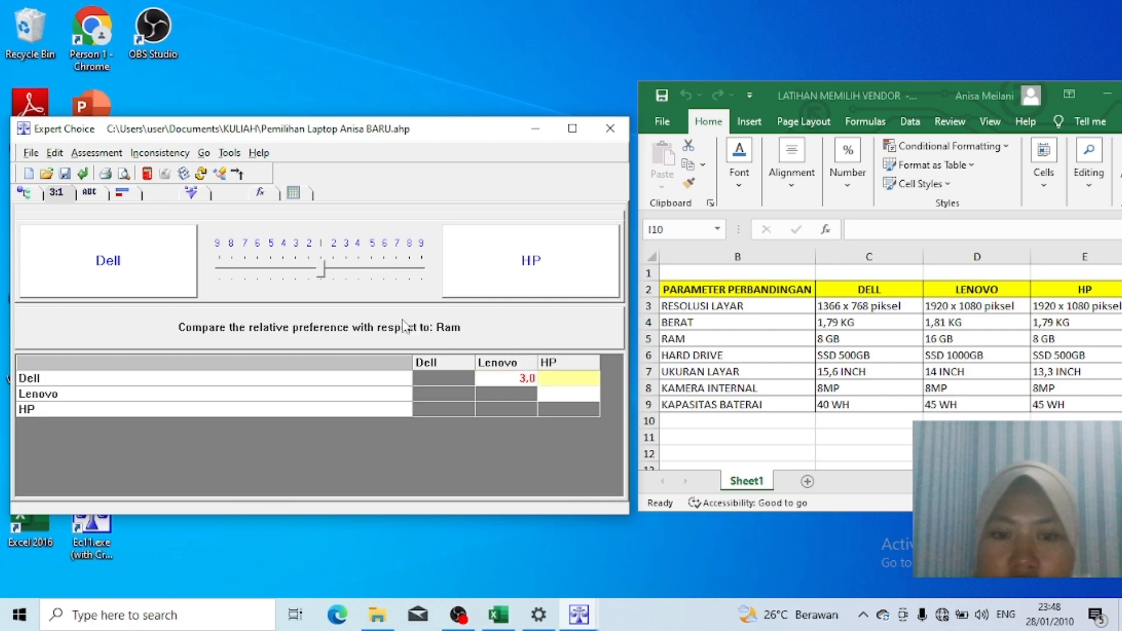
left_click(324, 269)
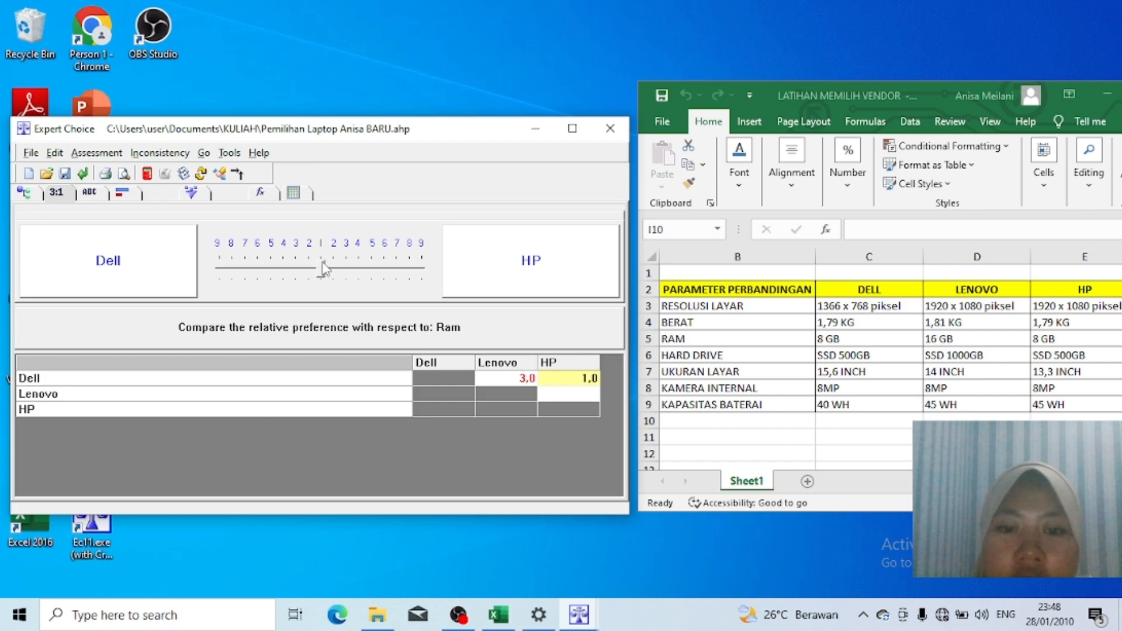
left_click(592, 395)
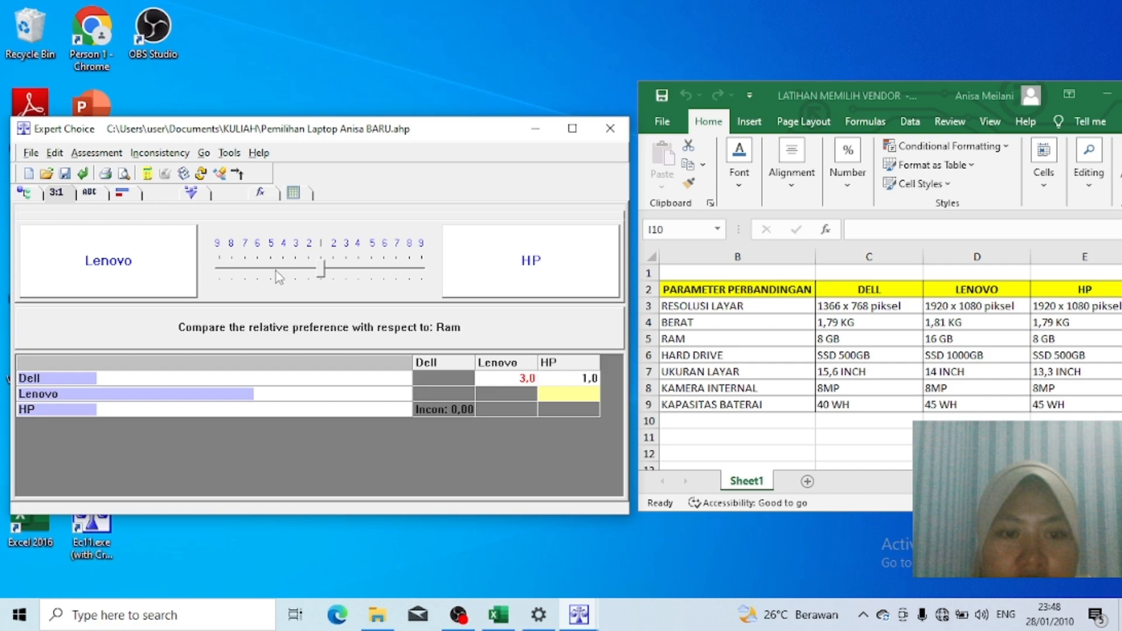
left_click(306, 274)
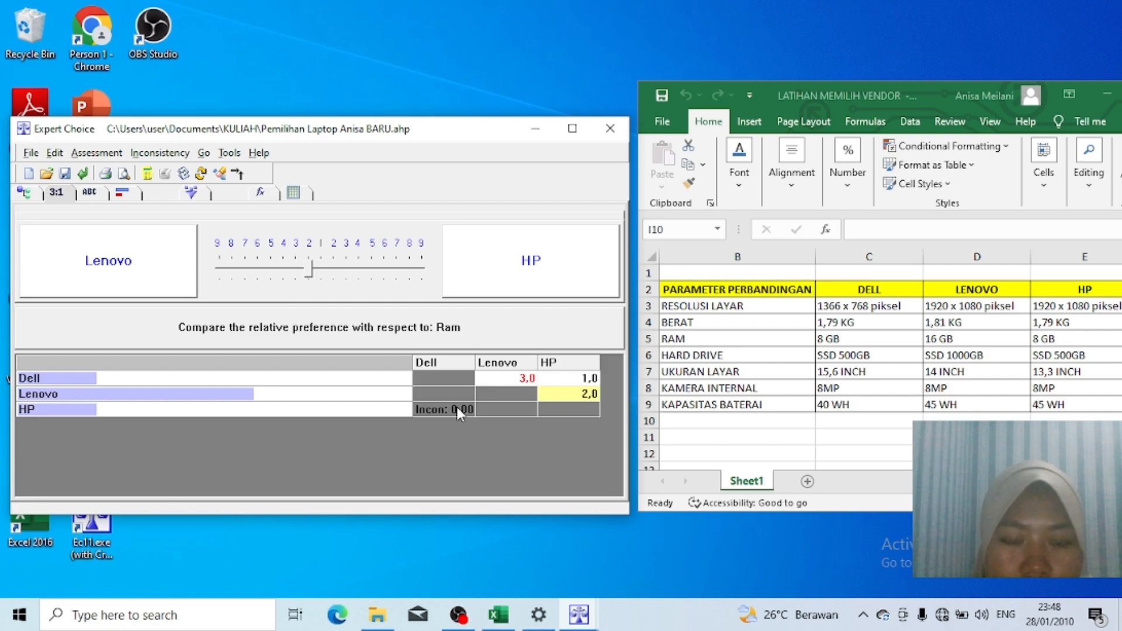
left_click(457, 408)
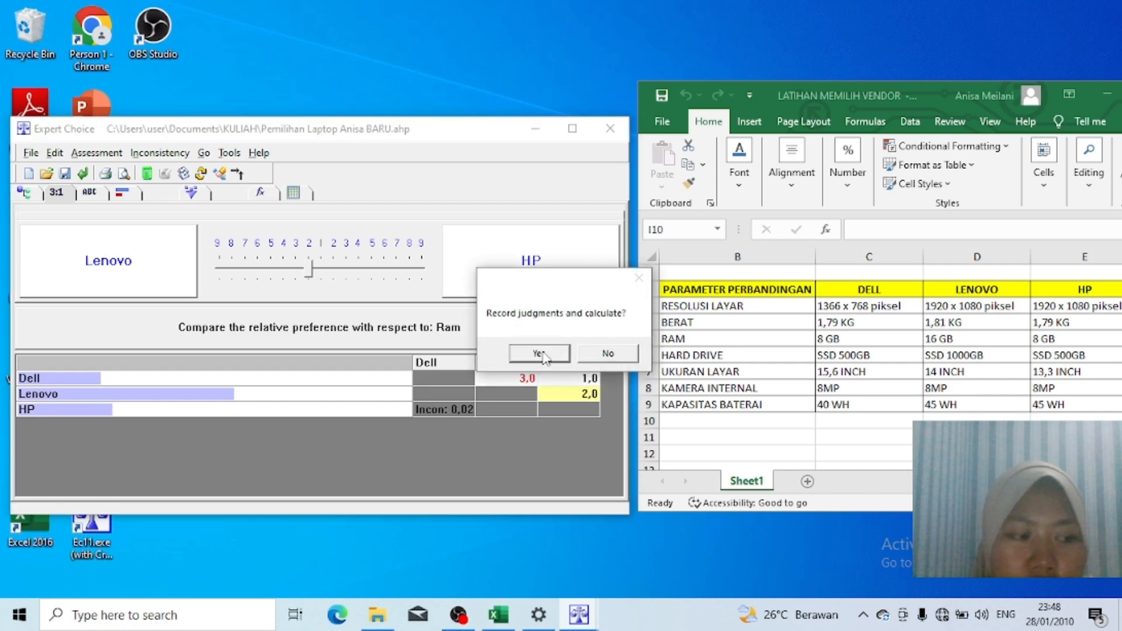
left_click(539, 353)
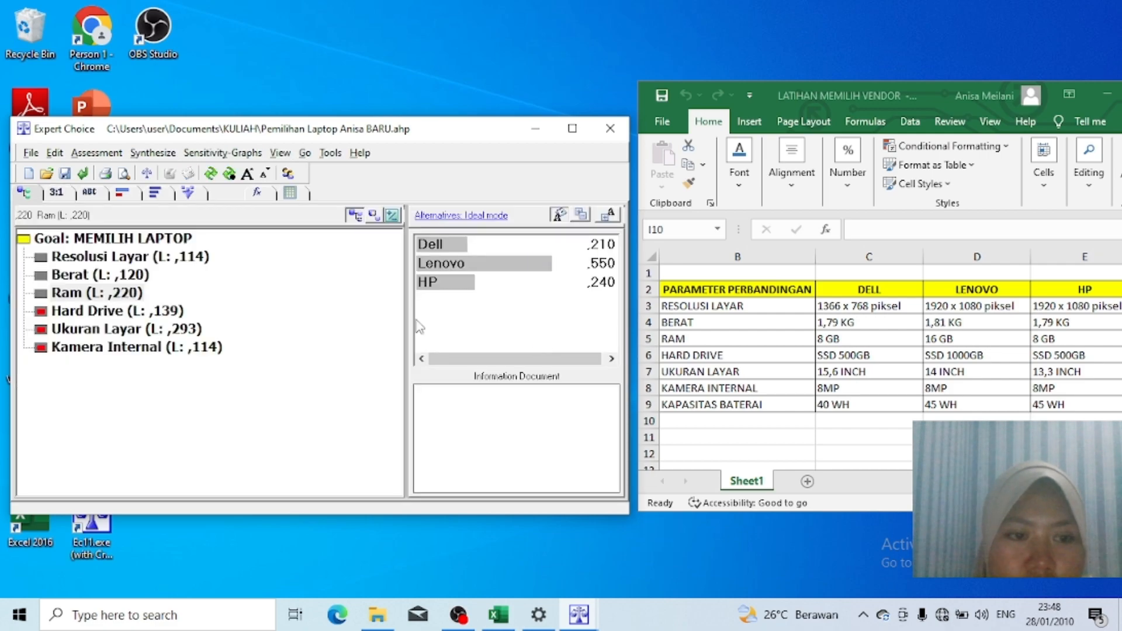
For Hard Drive, rate Lenovo and HP each 2 over Dell, rate Lenovo 2 over HP, and record the judgments and calculate
left_click(86, 310)
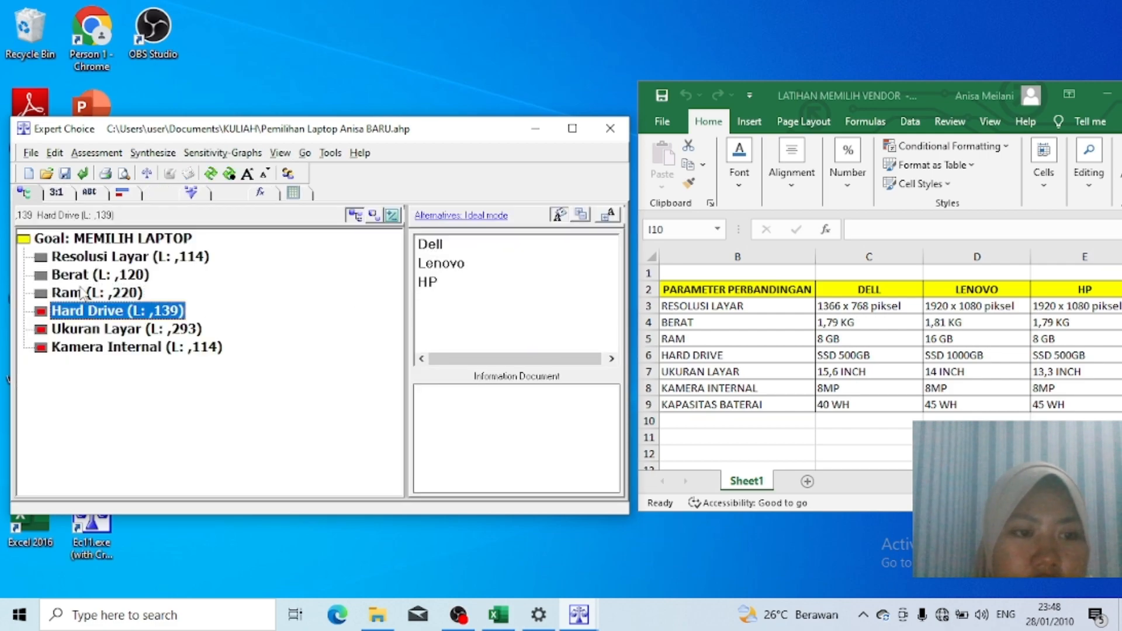
left_click(58, 193)
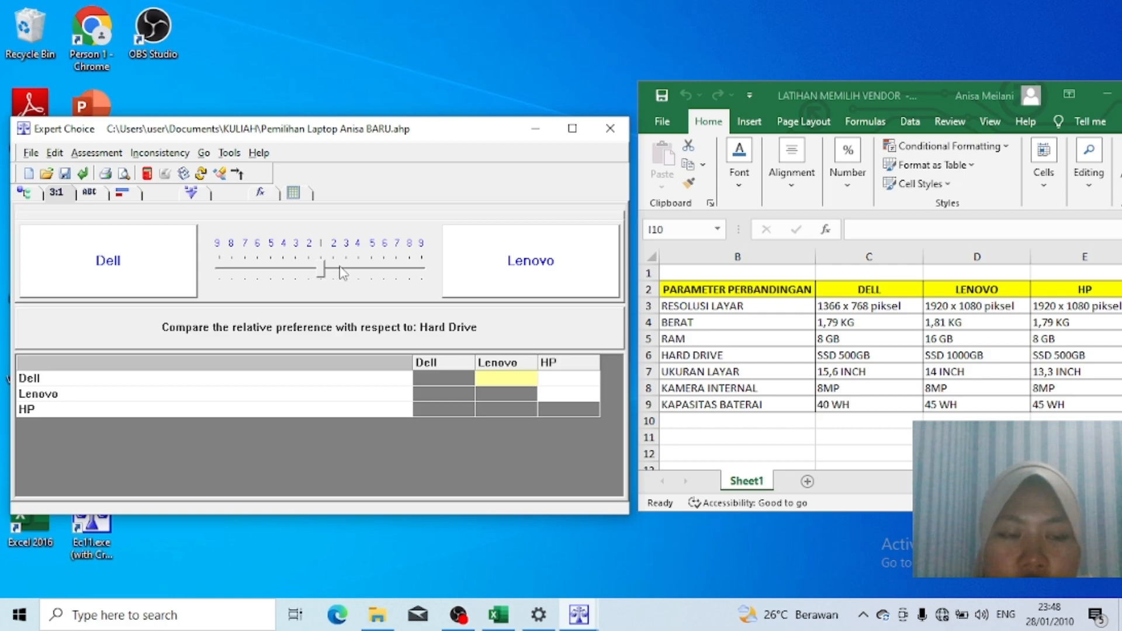
left_click(343, 273)
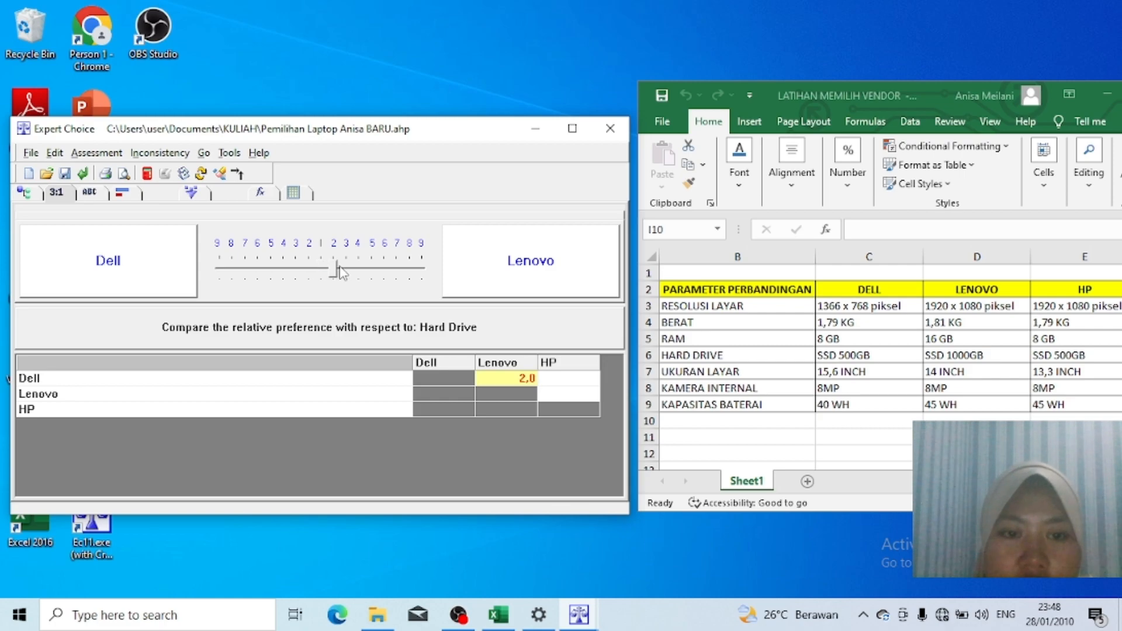
left_click(575, 383)
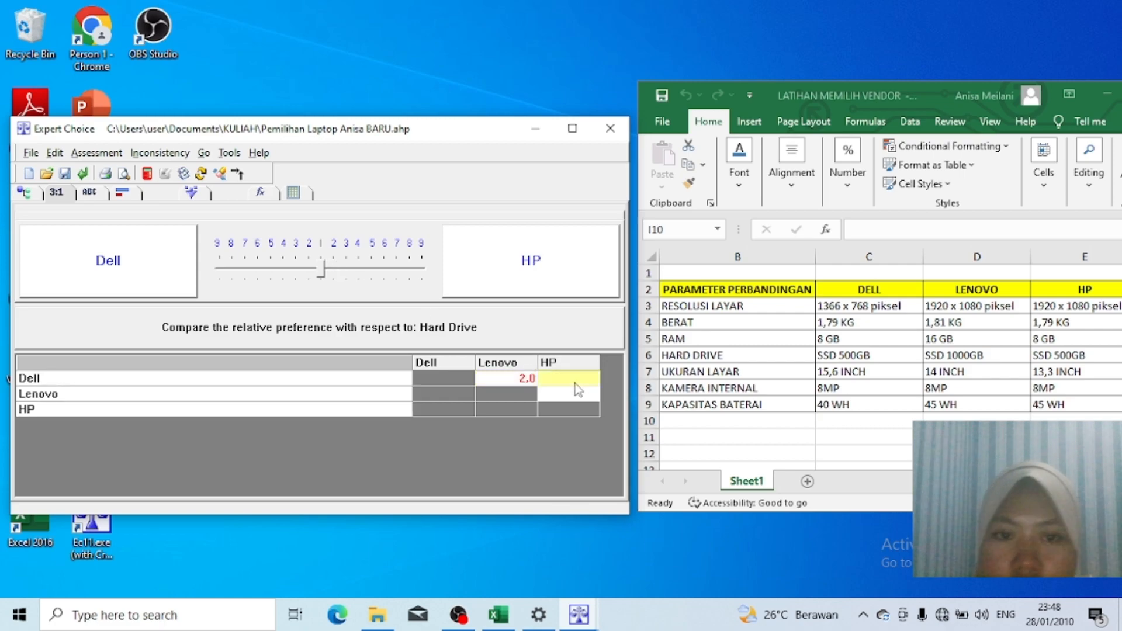
left_click(338, 272)
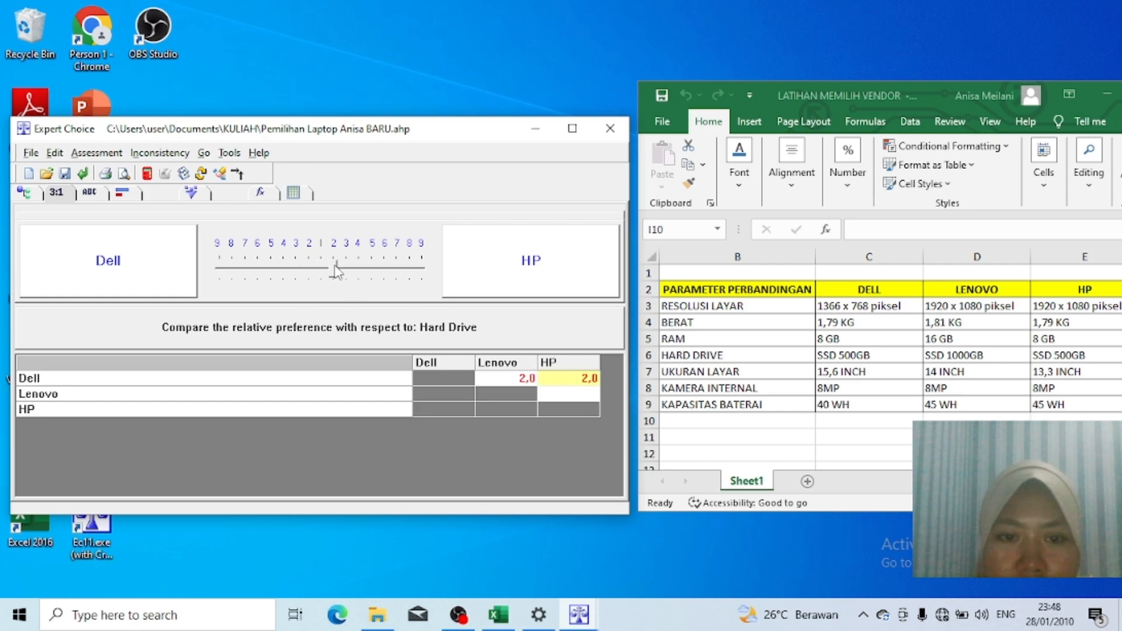
left_click(577, 399)
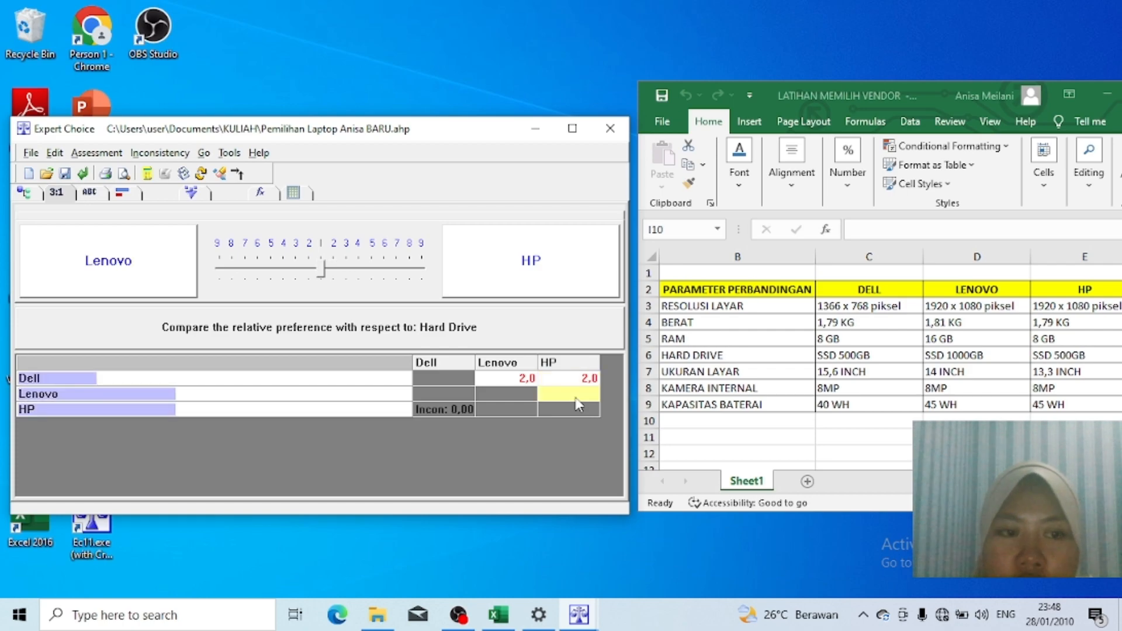
left_click(313, 272)
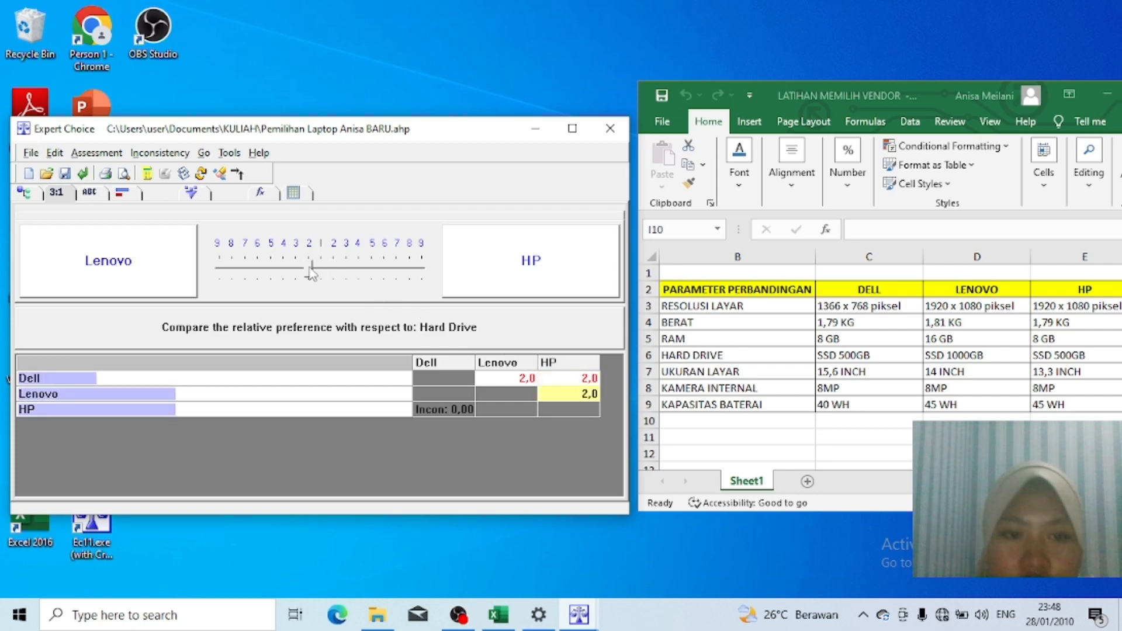
left_click(459, 405)
left_click(540, 352)
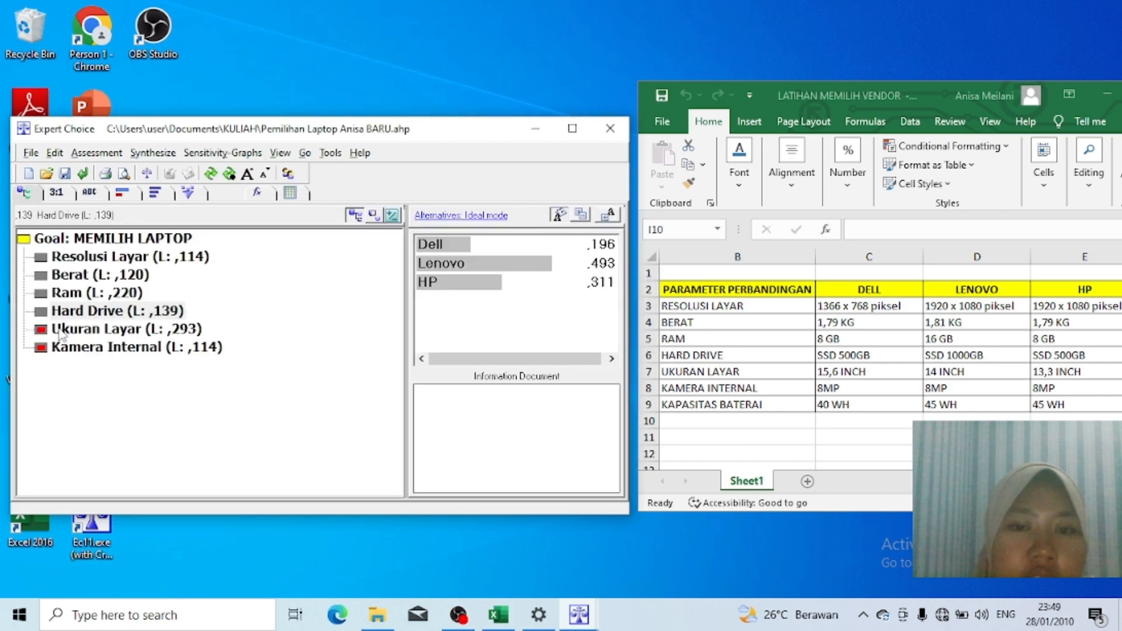
For Ukuran Layar, rate Lenovo 2 over Dell and HP 3 over Dell, rate HP 2 over Lenovo, and record the judgments and calculate
left_click(61, 331)
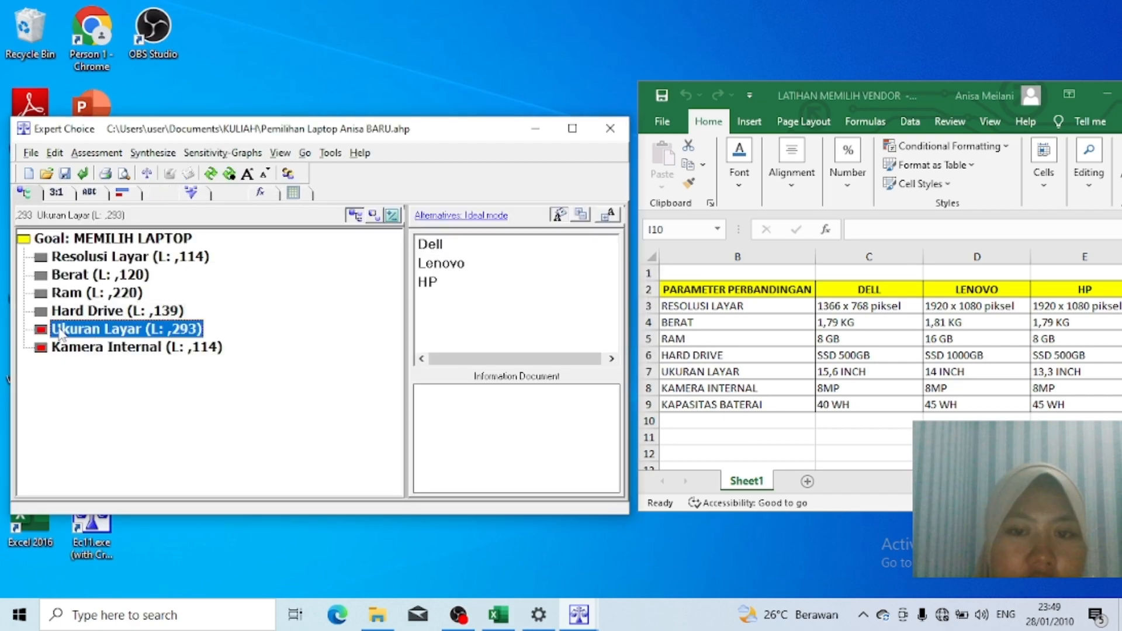
left_click(57, 195)
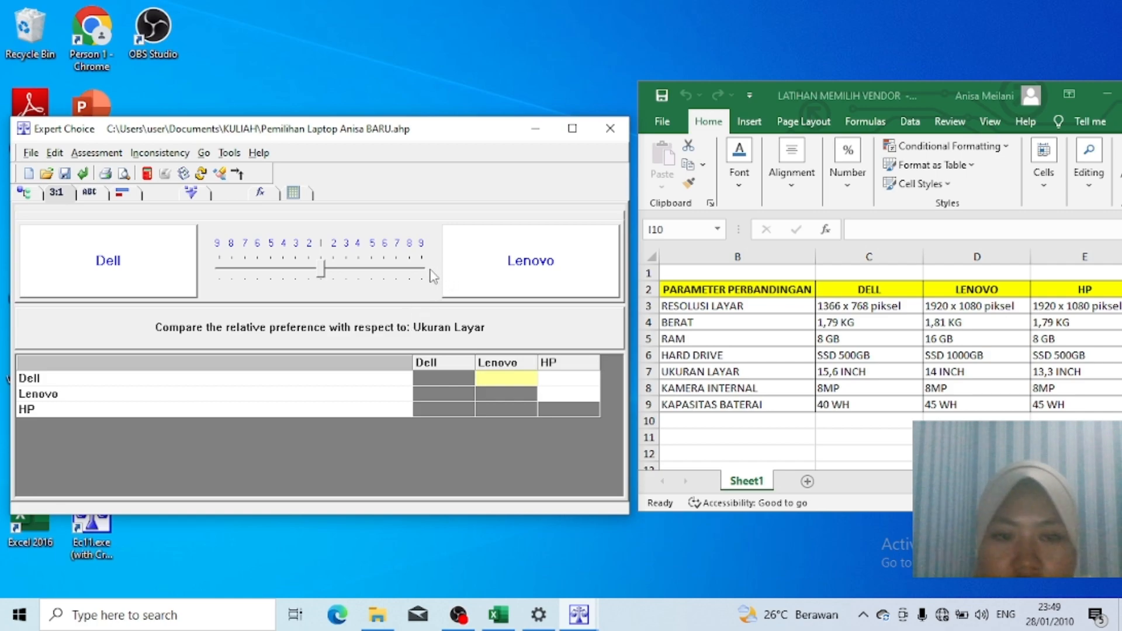
left_click(337, 273)
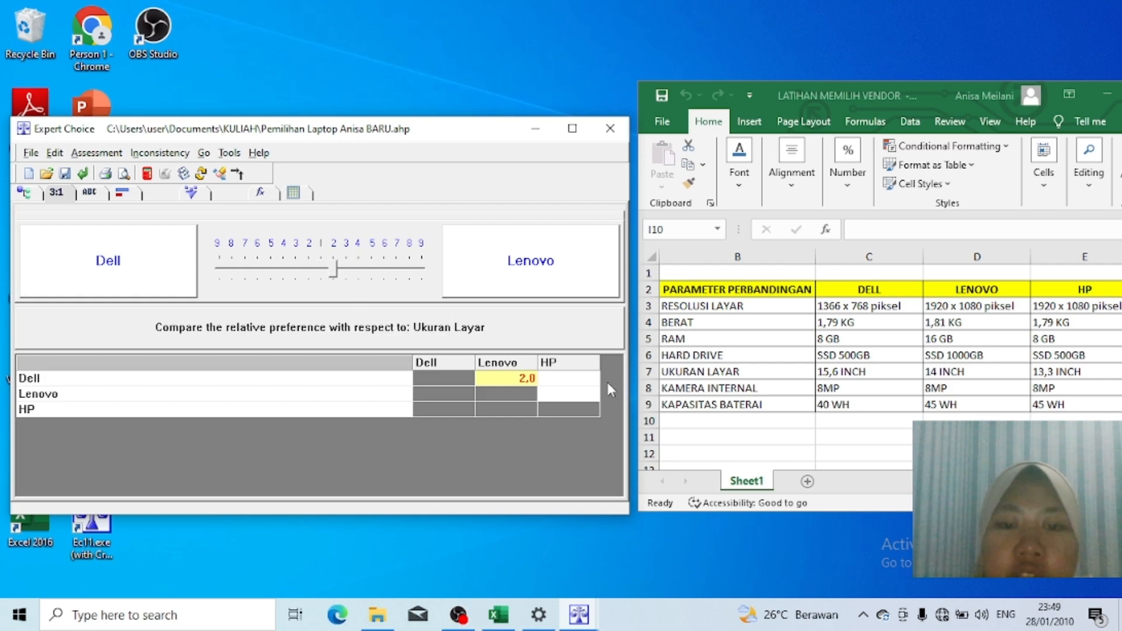
left_click(582, 381)
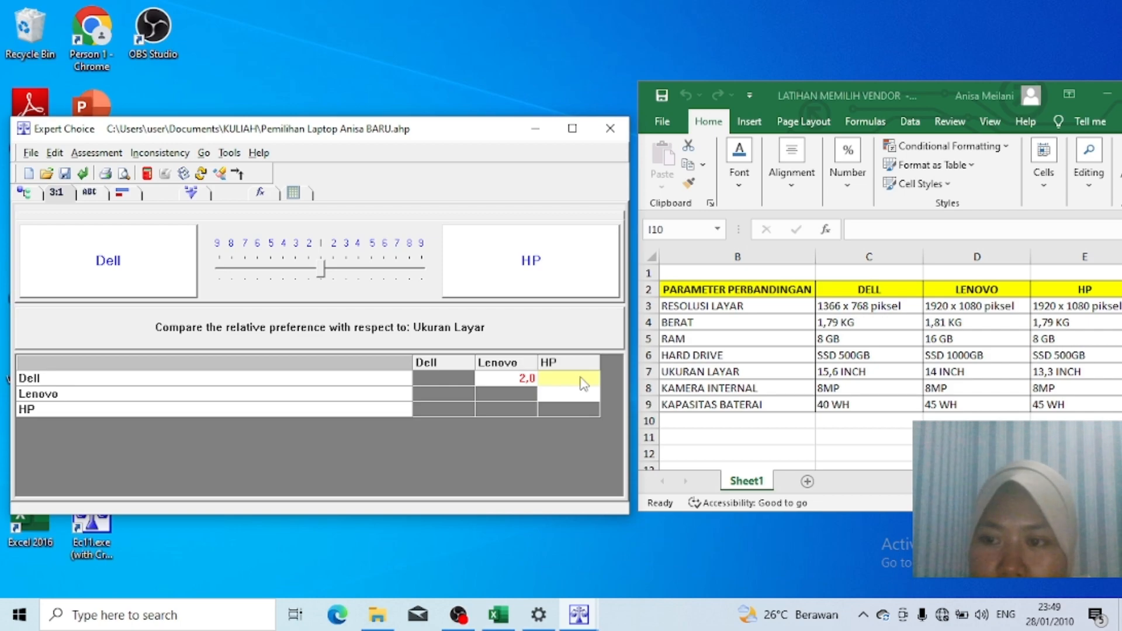
left_click(345, 270)
left_click(345, 270)
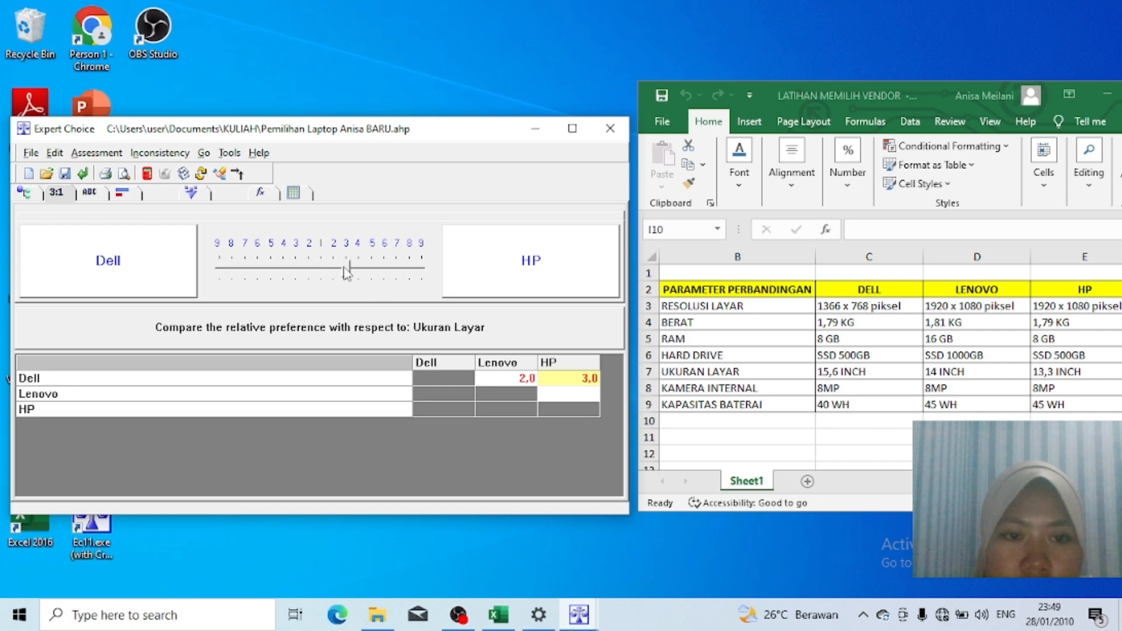
left_click(577, 396)
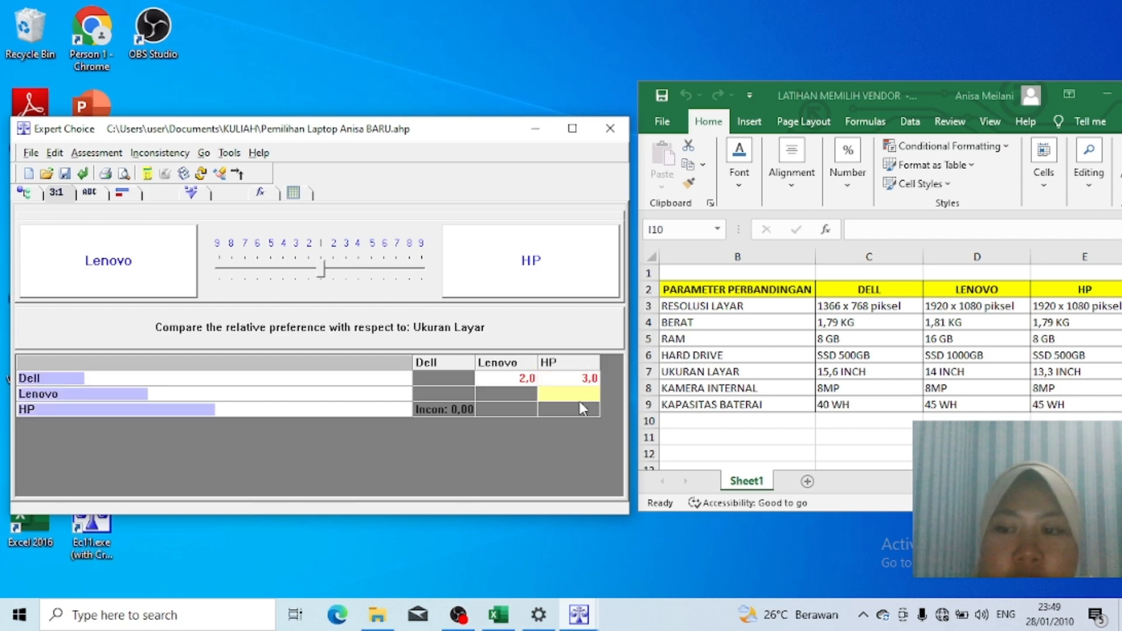
left_click(346, 270)
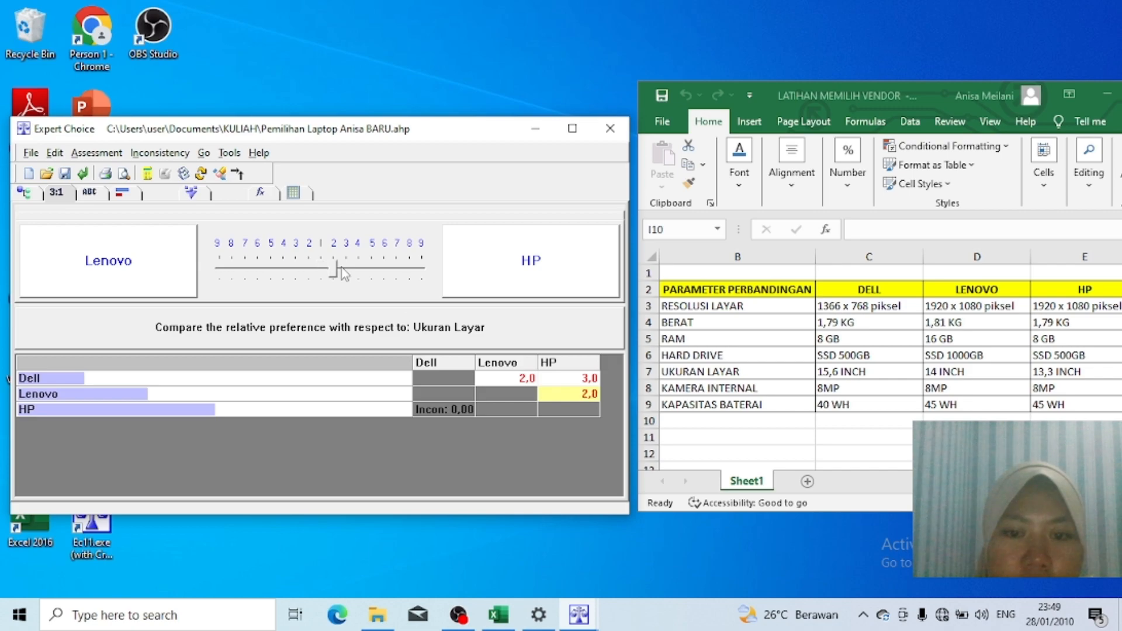
left_click(440, 411)
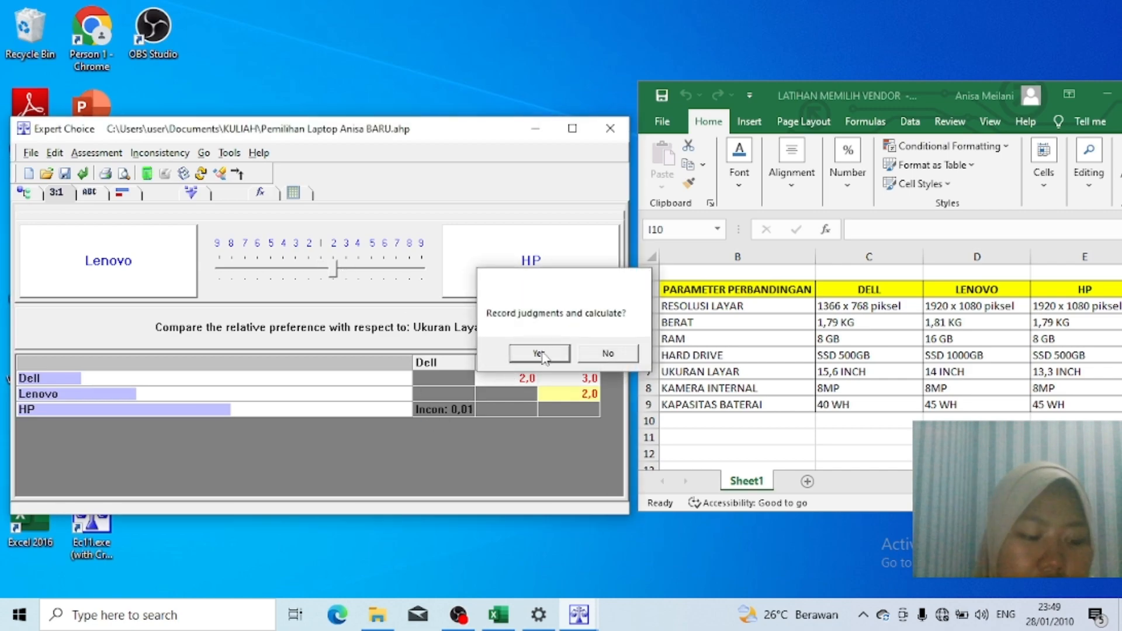
left_click(539, 354)
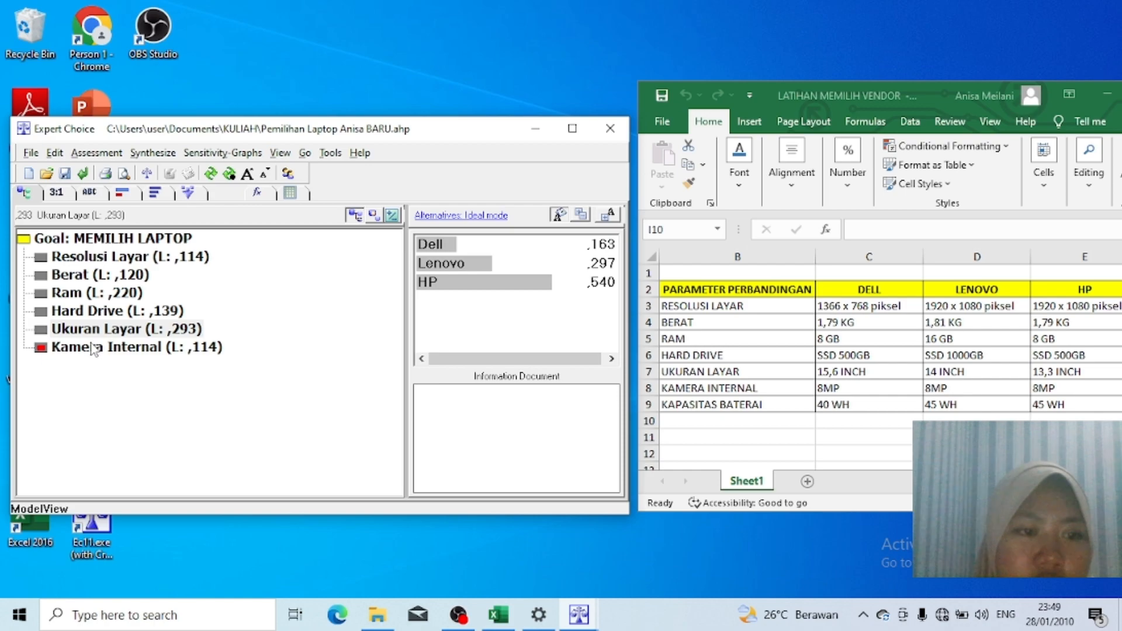
For Kamera Internal, rate Lenovo and HP each 2 over Dell, set Lenovo equal to HP (1), and record the judgments and calculate
left_click(93, 348)
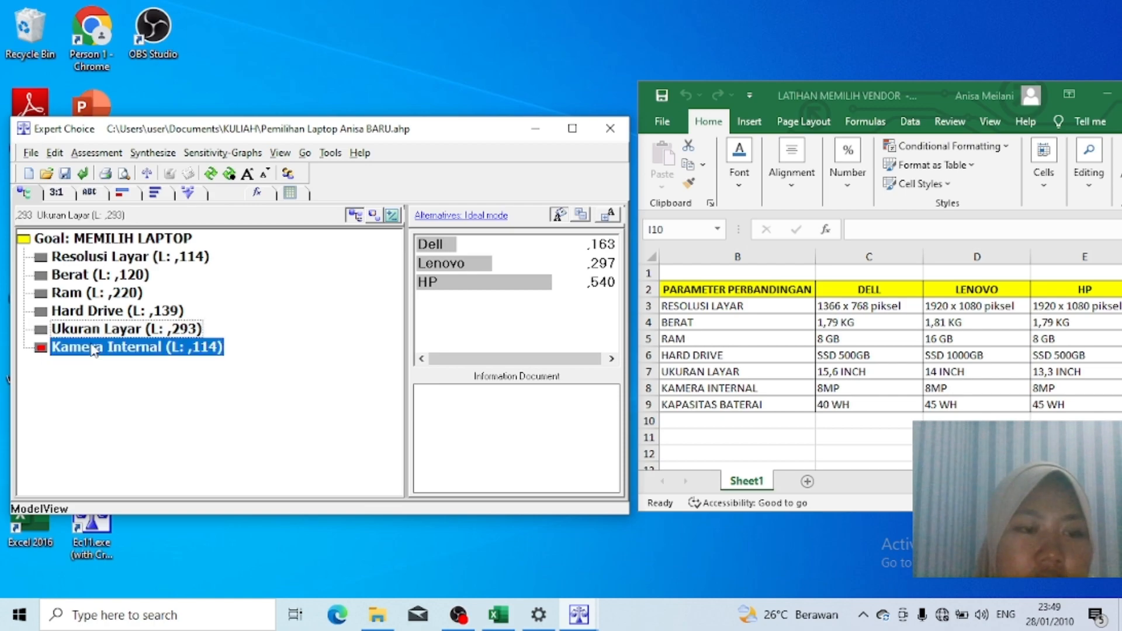
left_click(69, 192)
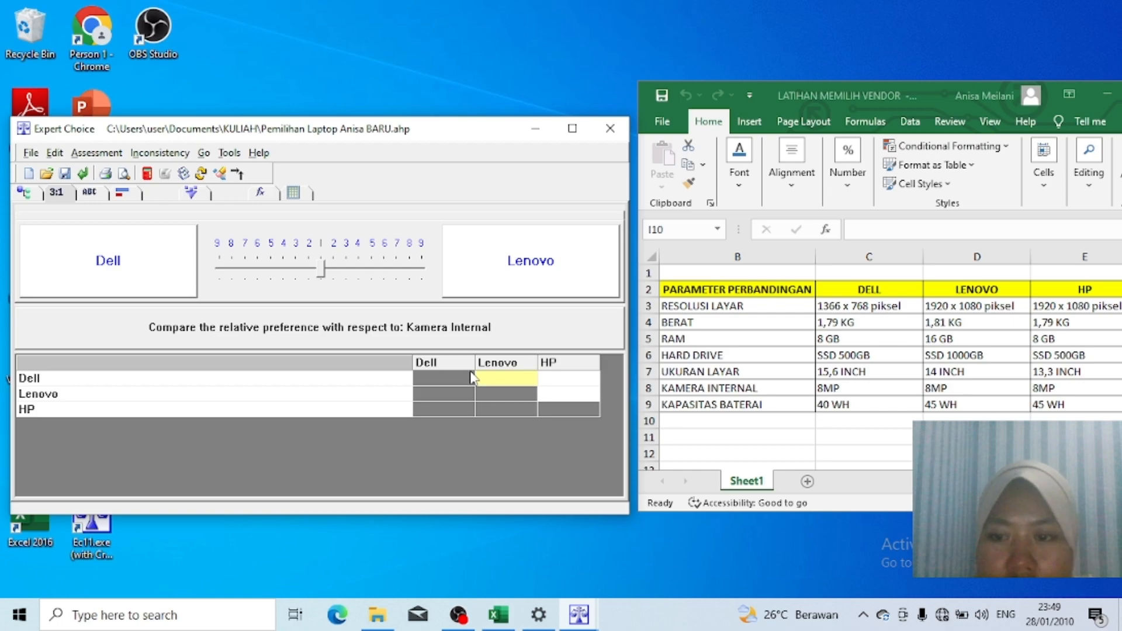
left_click_drag(322, 272, 337, 273)
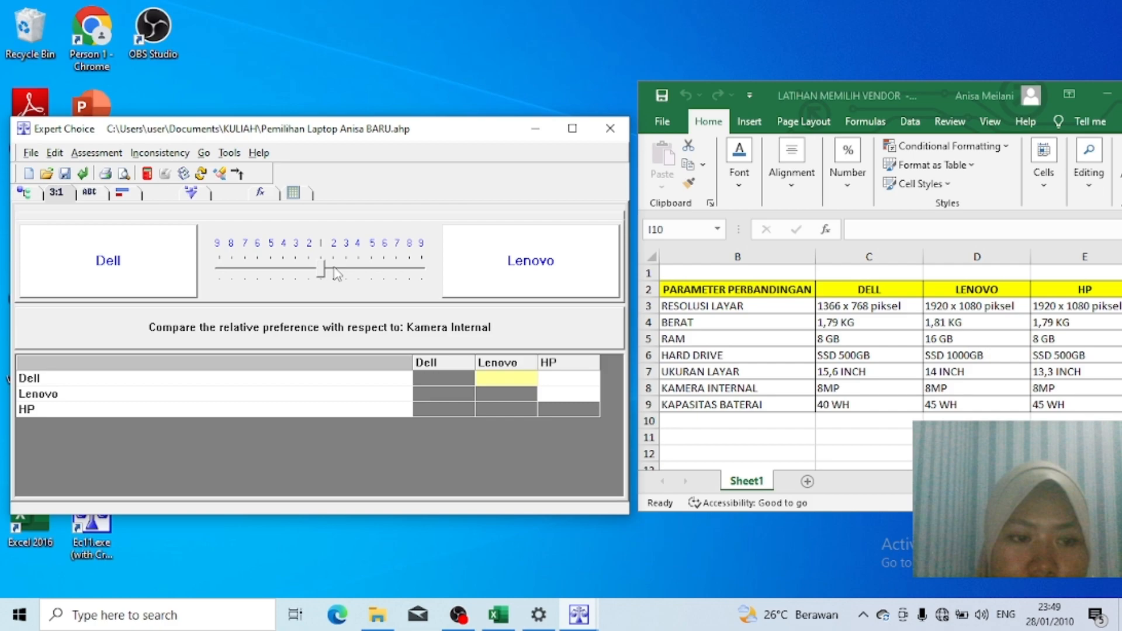
left_click(563, 383)
left_click(346, 272)
left_click(583, 401)
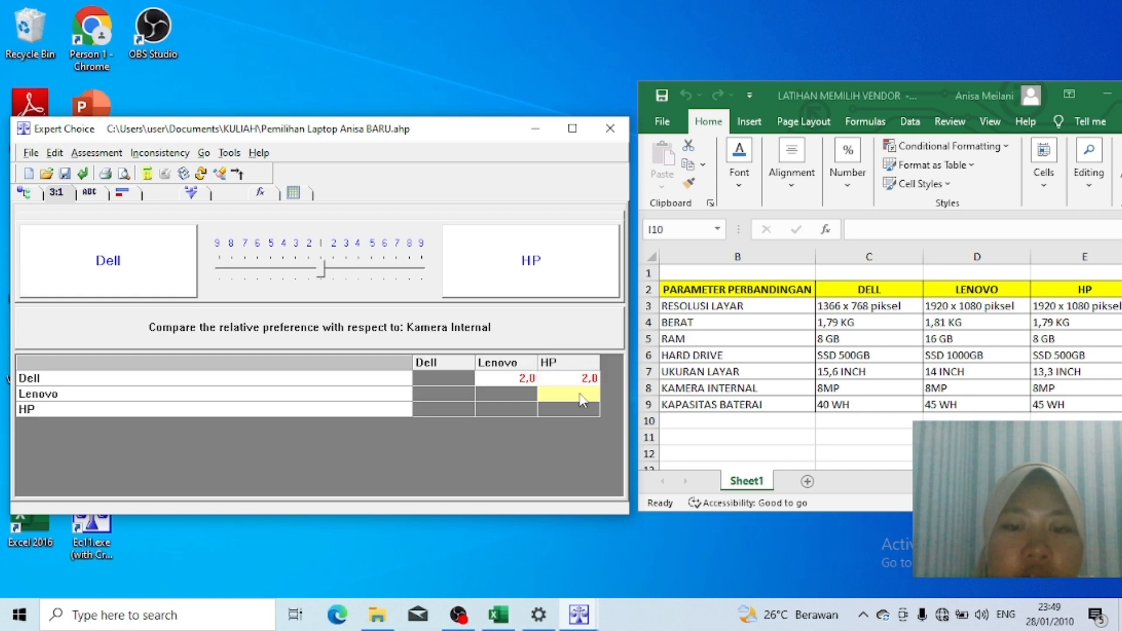
left_click(322, 275)
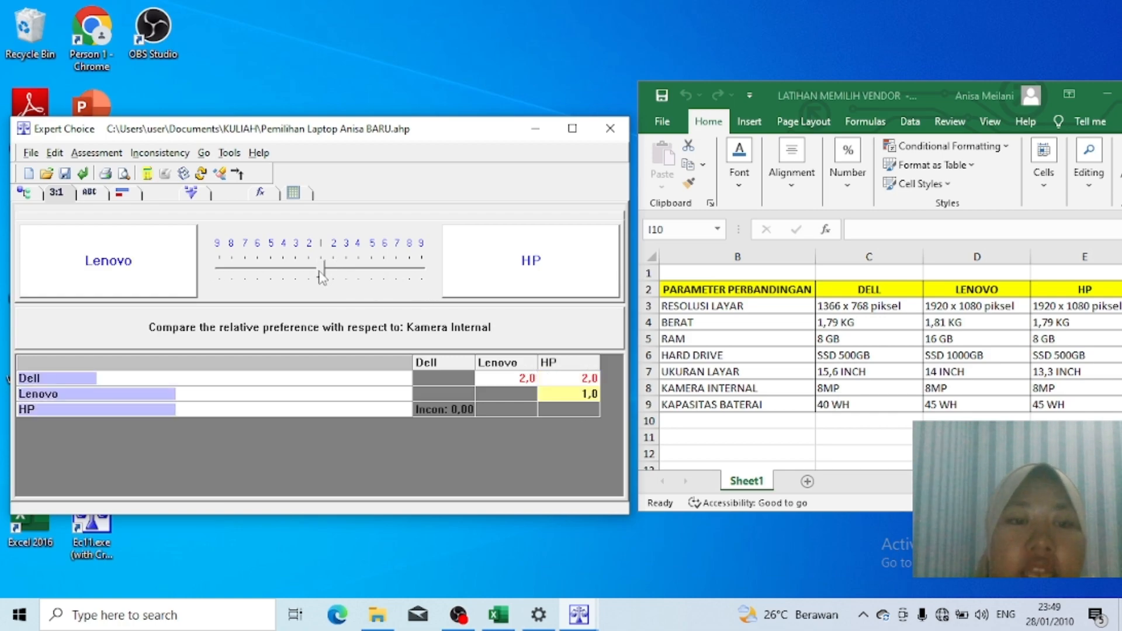
left_click(458, 412)
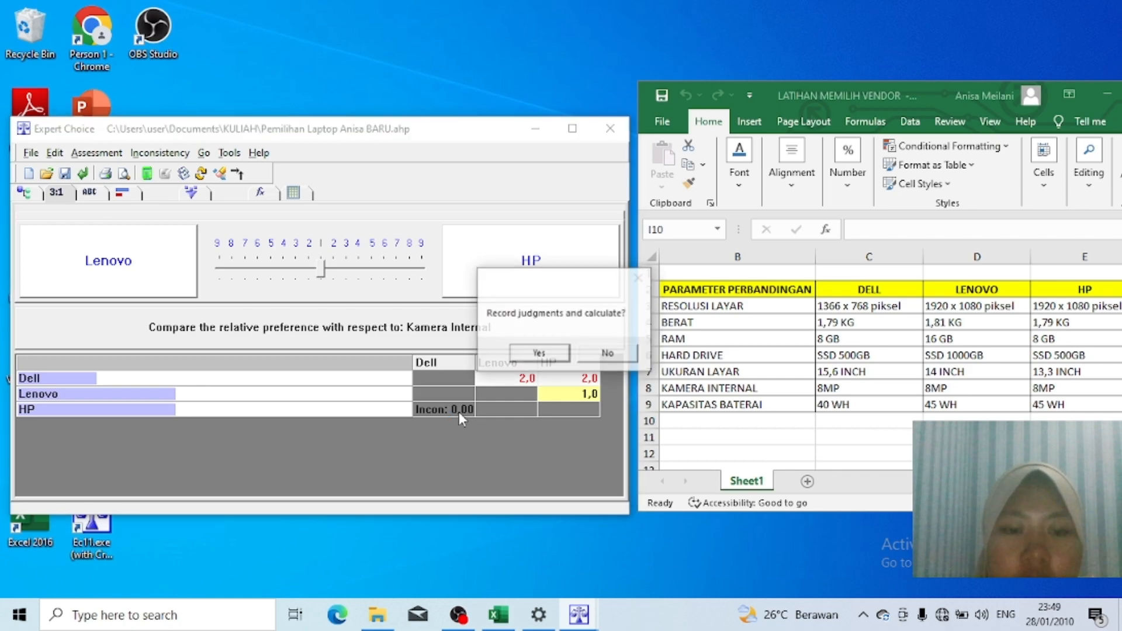
left_click(538, 354)
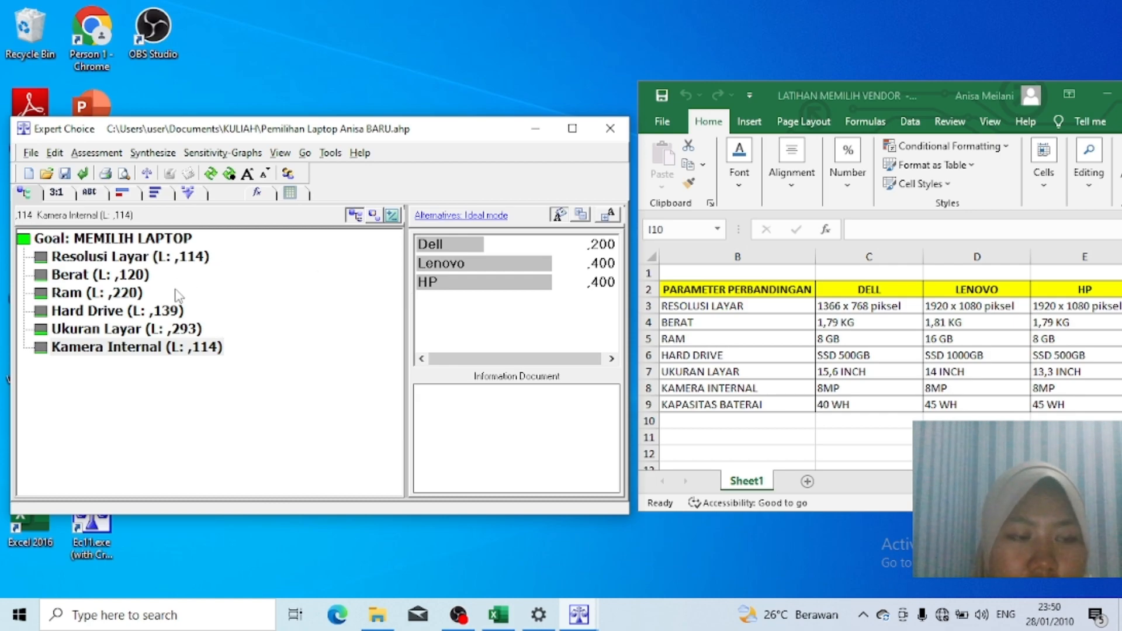
Open the four sensitivity graphs for the goal MEMILIH LAPTOP and examine Lenovo in the performance graph
left_click(95, 241)
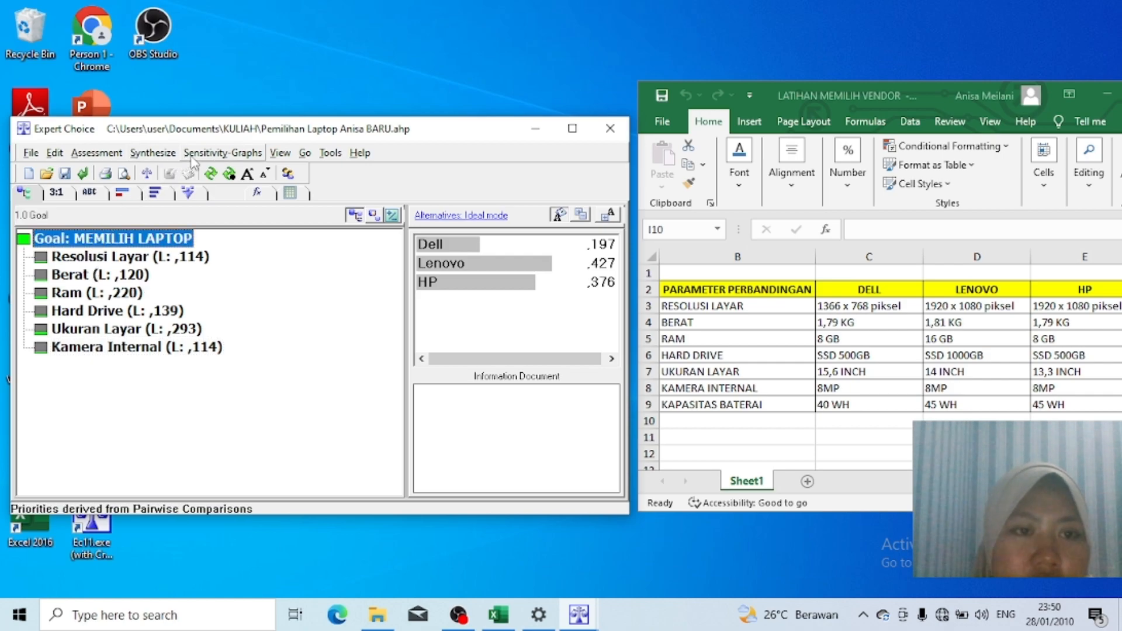
left_click(218, 154)
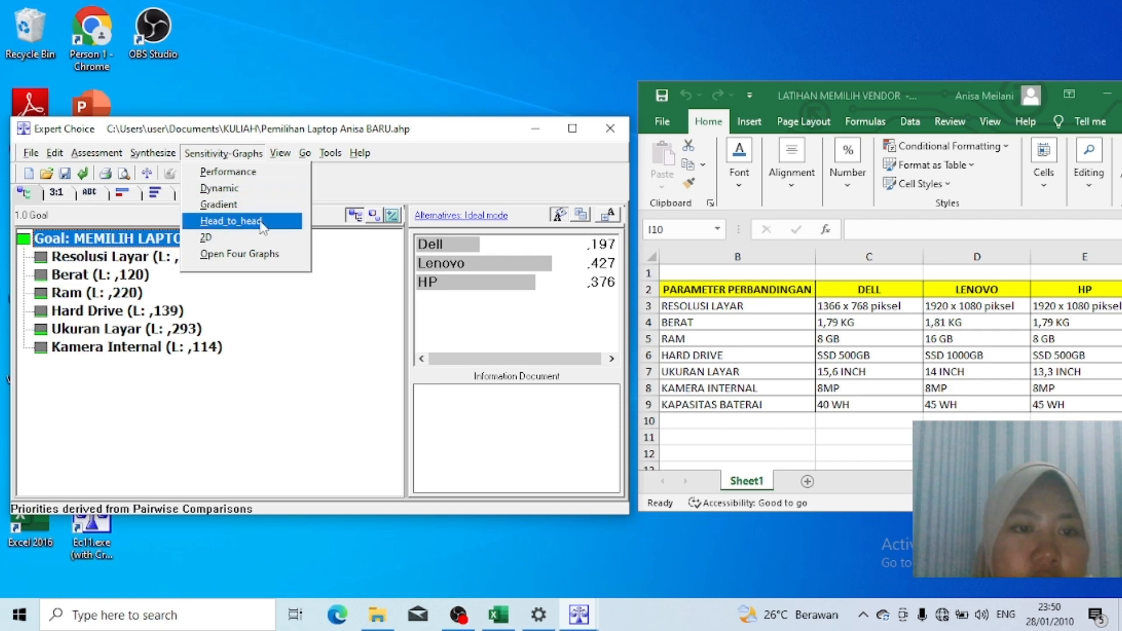
left_click(263, 255)
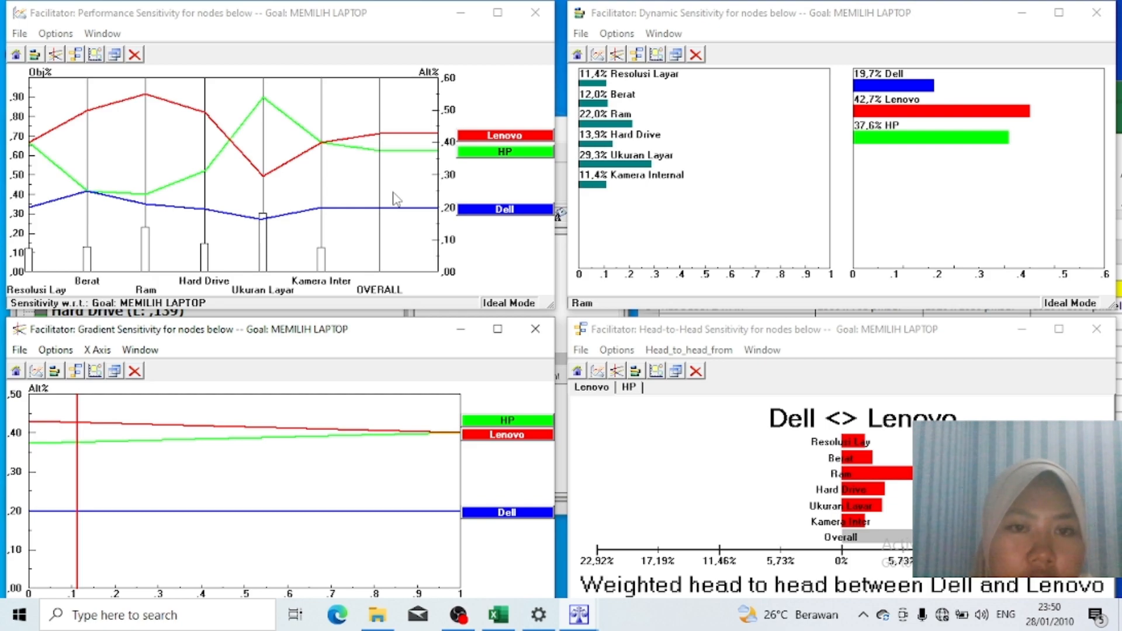
left_click(513, 132)
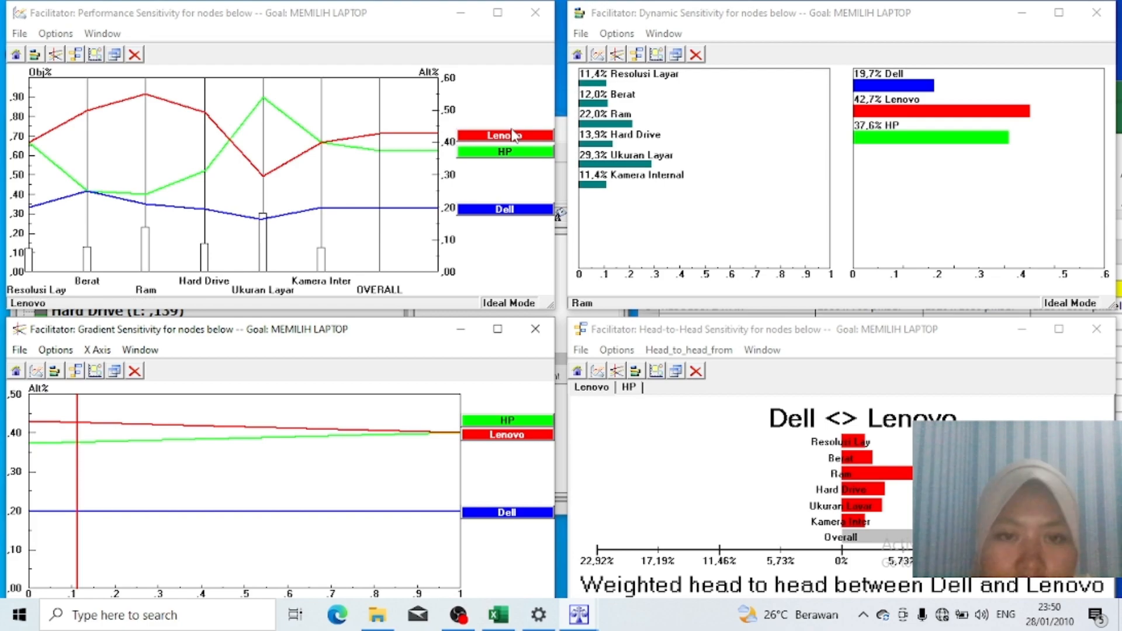